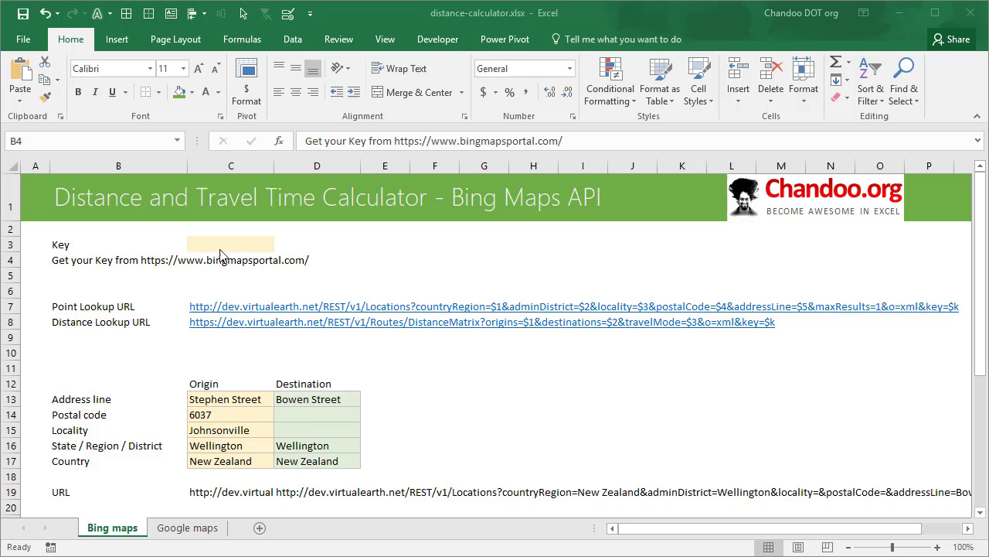
# Replace the street name in the origin's address line, cell C13, with a different street.
pyautogui.click(255, 404)
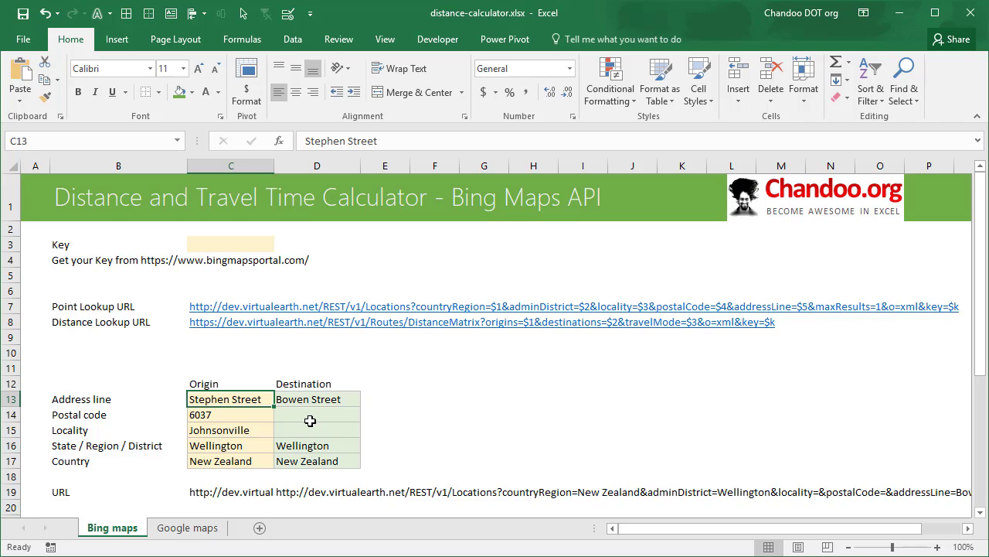
pyautogui.write('Phi')
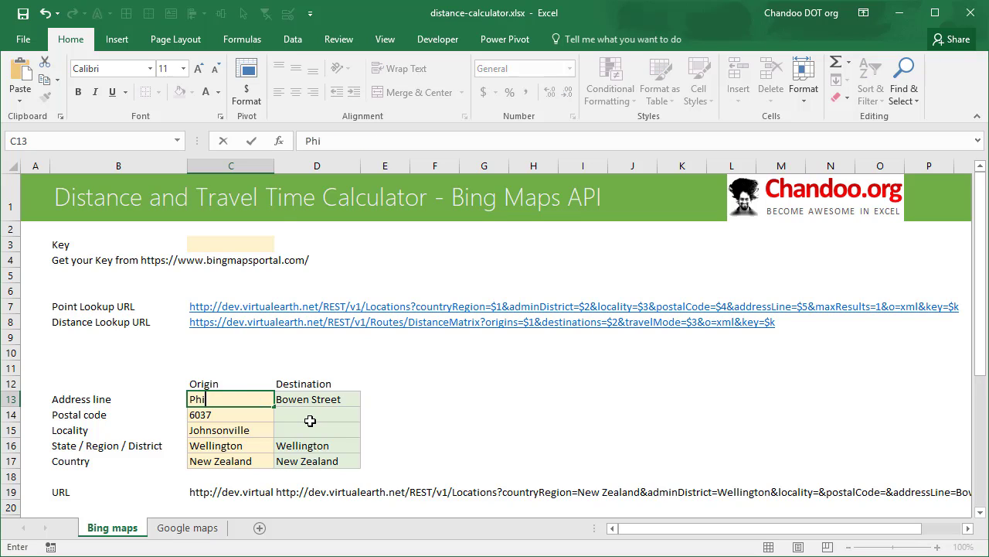
pyautogui.write('lip Street')
pyautogui.press('Return')
pyautogui.scroll(-3, 338, 404)
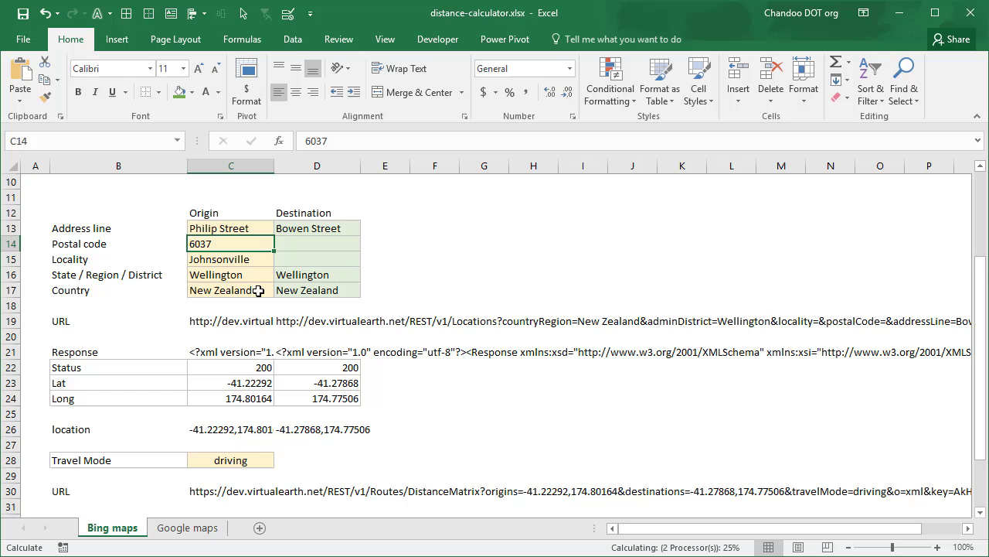
pyautogui.scroll(3, 423, 322)
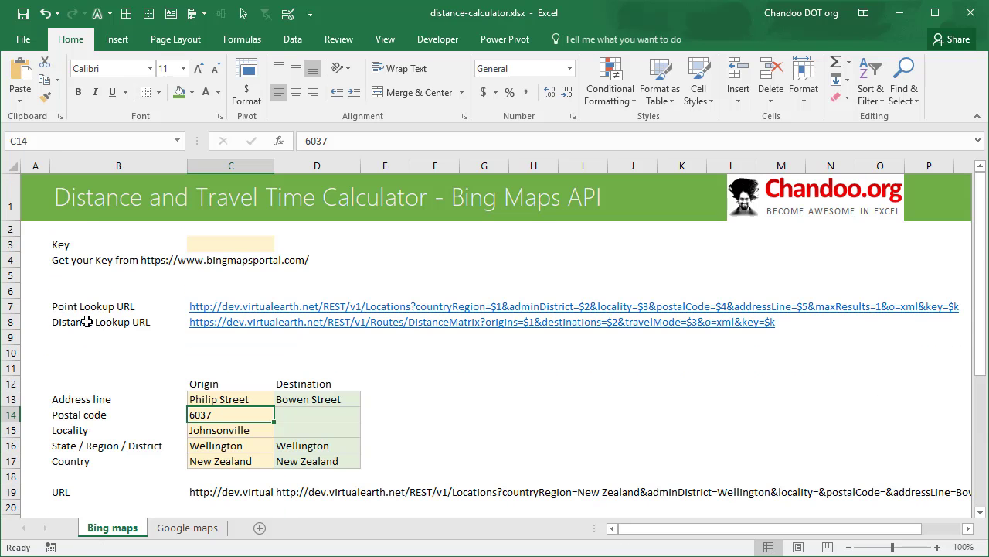
# Examine the latitude and longitude cells of the origin and destination and the origin's status formula.
pyautogui.scroll(-2, 455, 429)
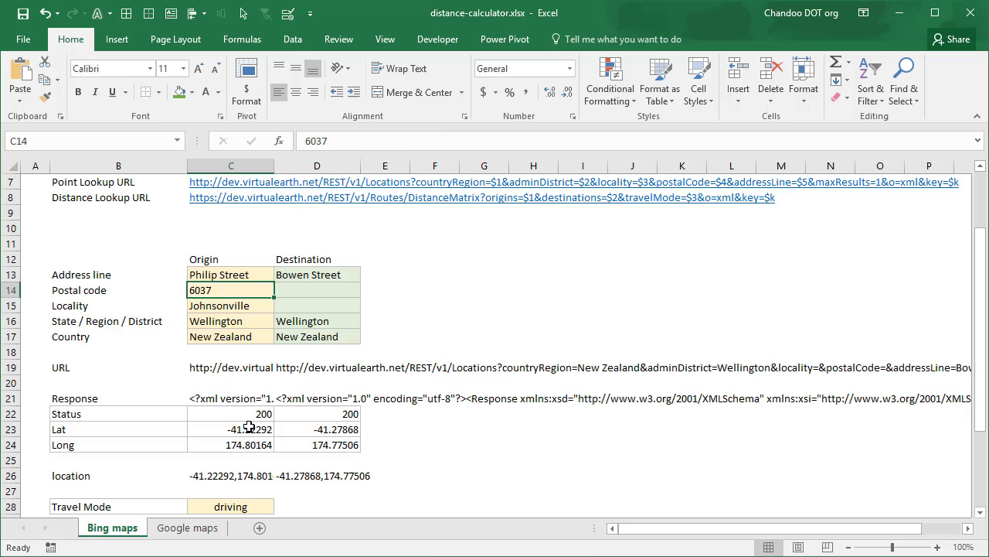
pyautogui.moveTo(249, 430); pyautogui.dragTo(252, 444)
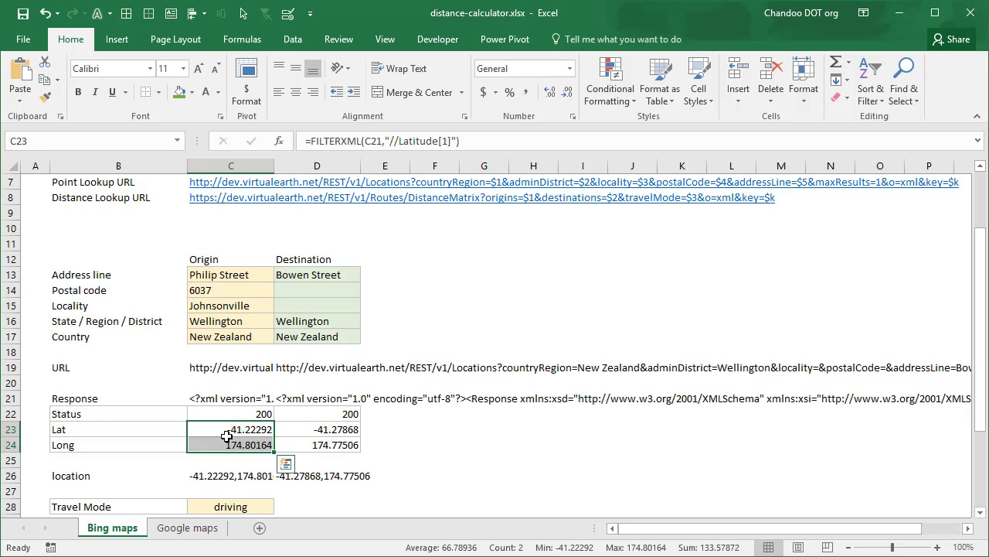
pyautogui.moveTo(320, 430); pyautogui.dragTo(351, 449)
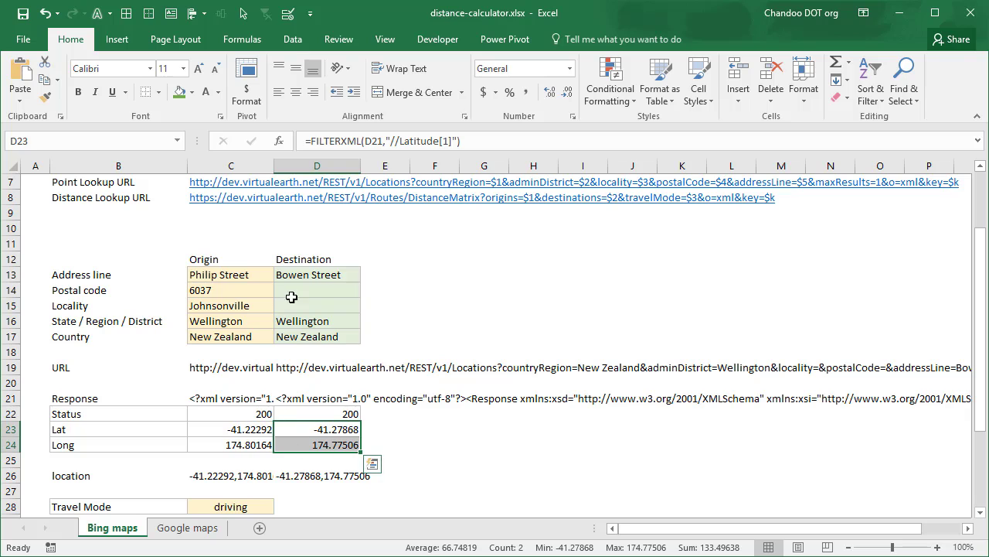
pyautogui.click(248, 415)
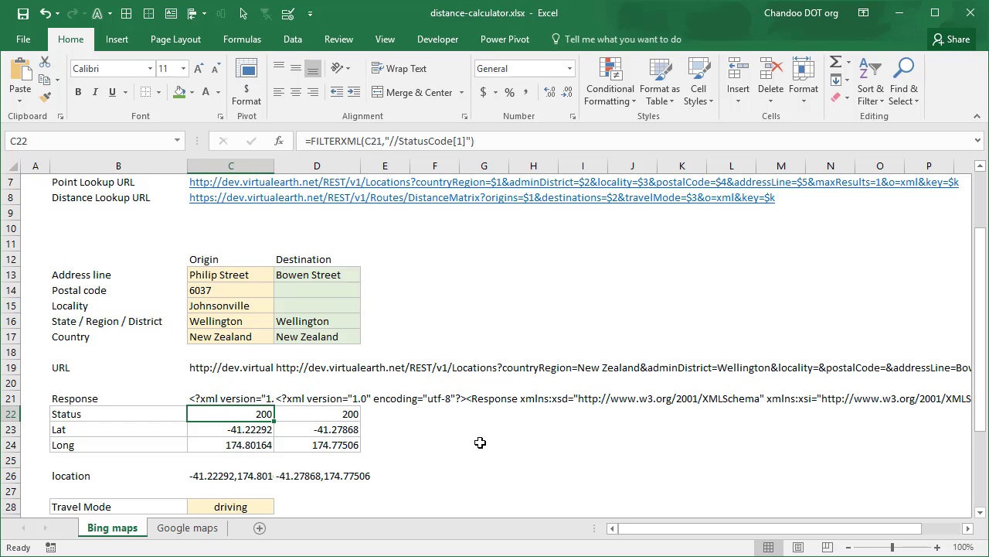
pyautogui.scroll(-2, 480, 442)
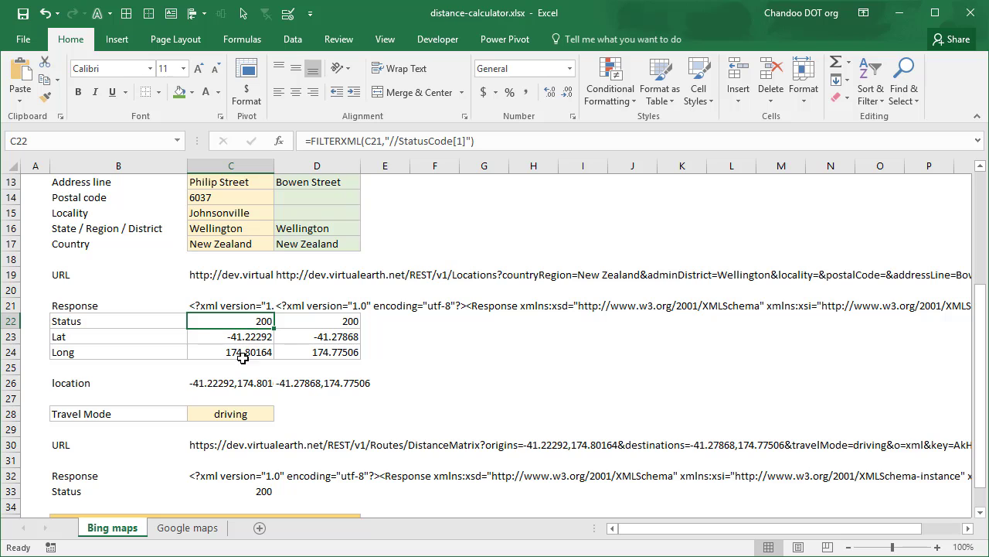
pyautogui.scroll(4, 469, 392)
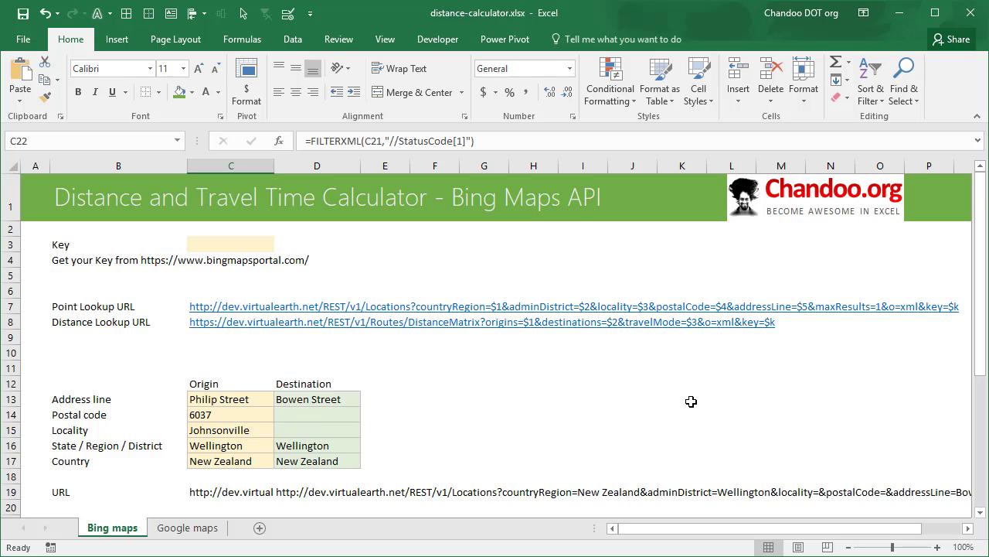
# Review the available travel mode options in C28 and the route lookup rows around it.
pyautogui.scroll(-6, 691, 401)
pyautogui.click(270, 323)
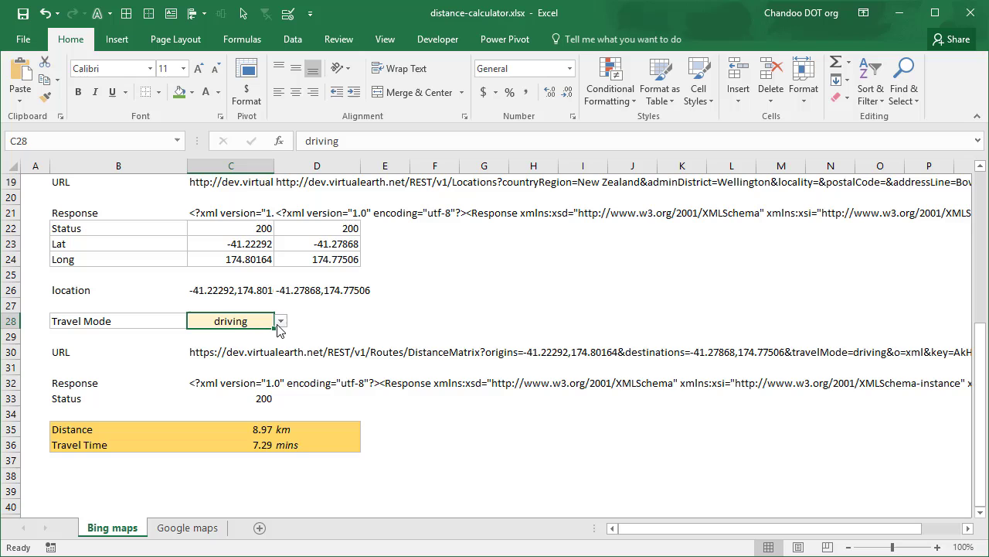
pyautogui.click(280, 321)
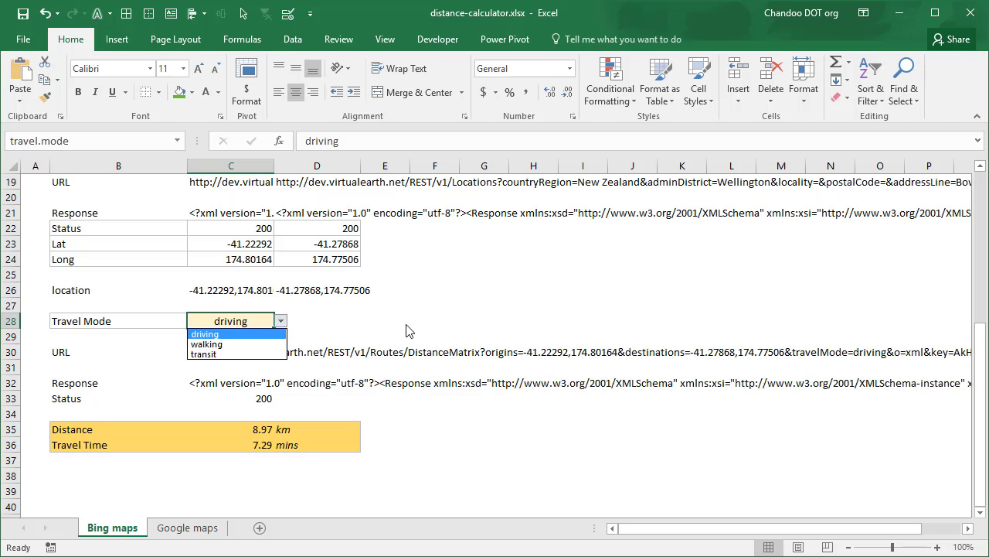
pyautogui.scroll(5, 343, 329)
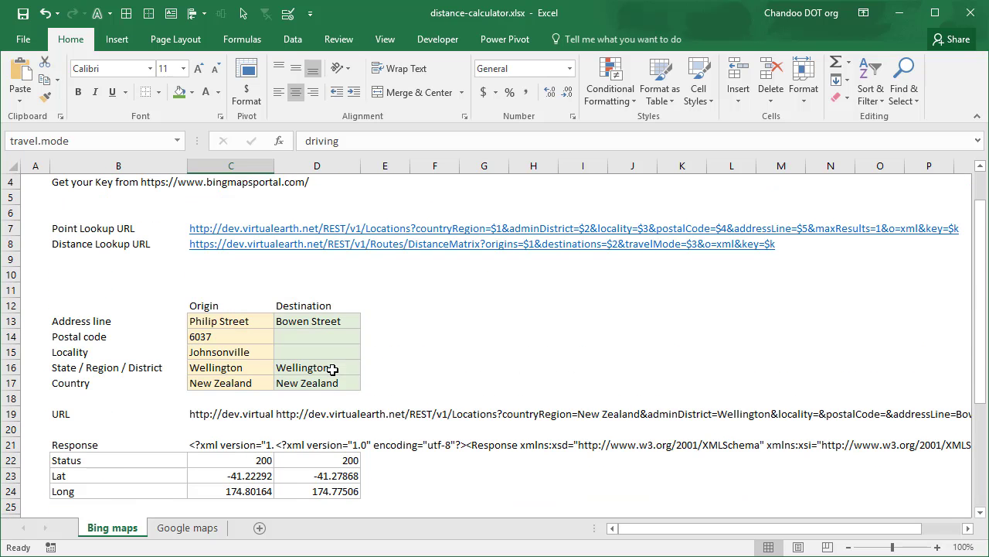
pyautogui.scroll(-3, 340, 371)
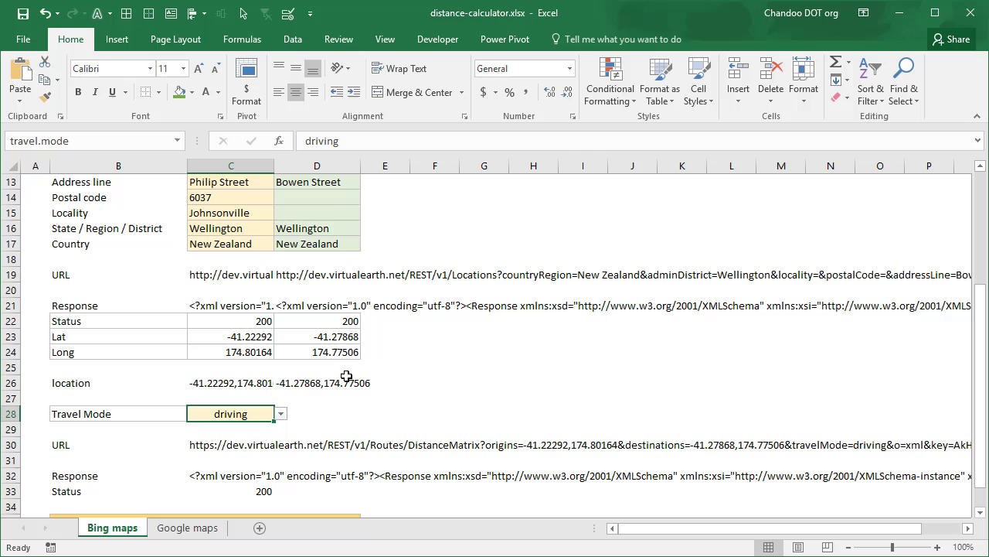
pyautogui.scroll(-1, 358, 404)
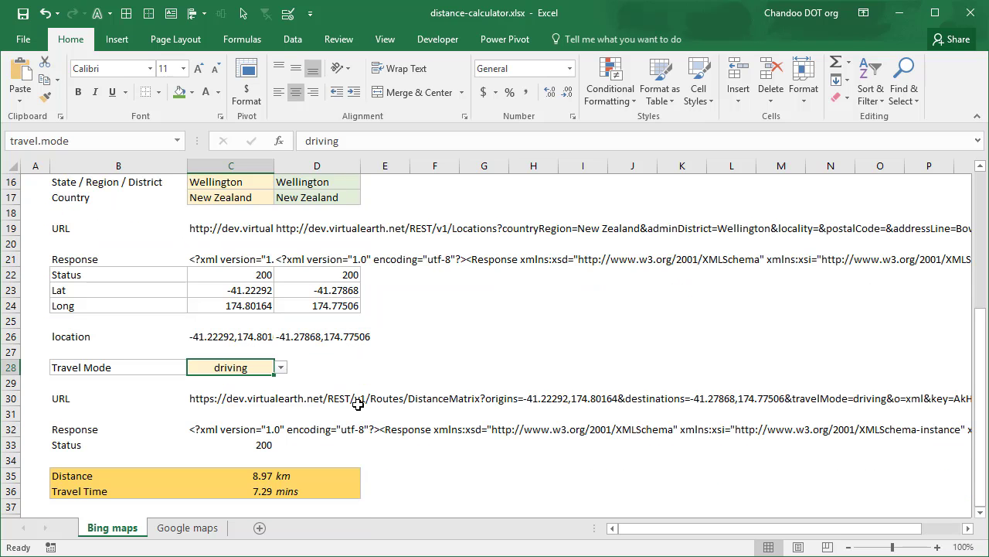
pyautogui.scroll(1, 363, 306)
pyautogui.scroll(-3, 418, 360)
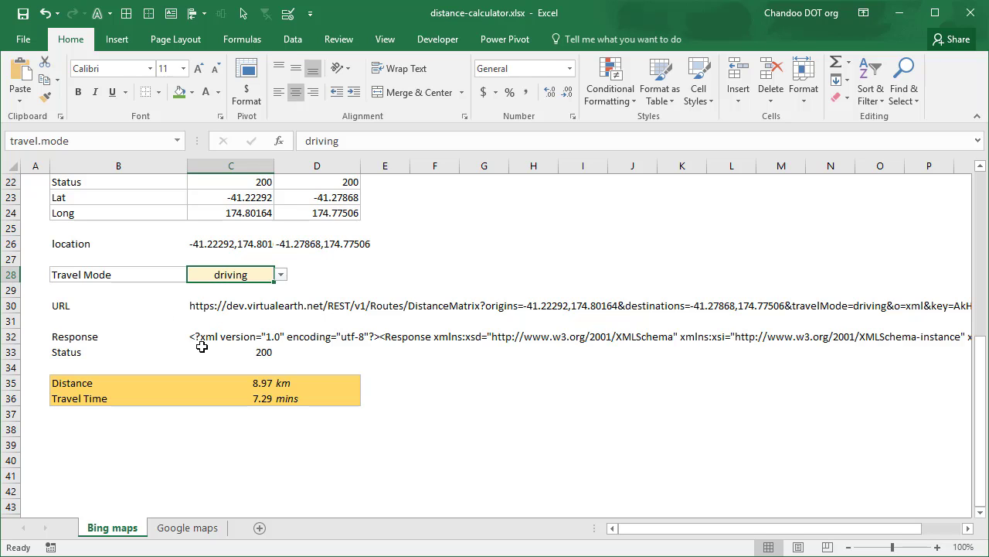
# Inspect the route response in C32, its status in C33, and the distance and travel time formulas in C35 and C36.
pyautogui.click(232, 338)
pyautogui.click(246, 354)
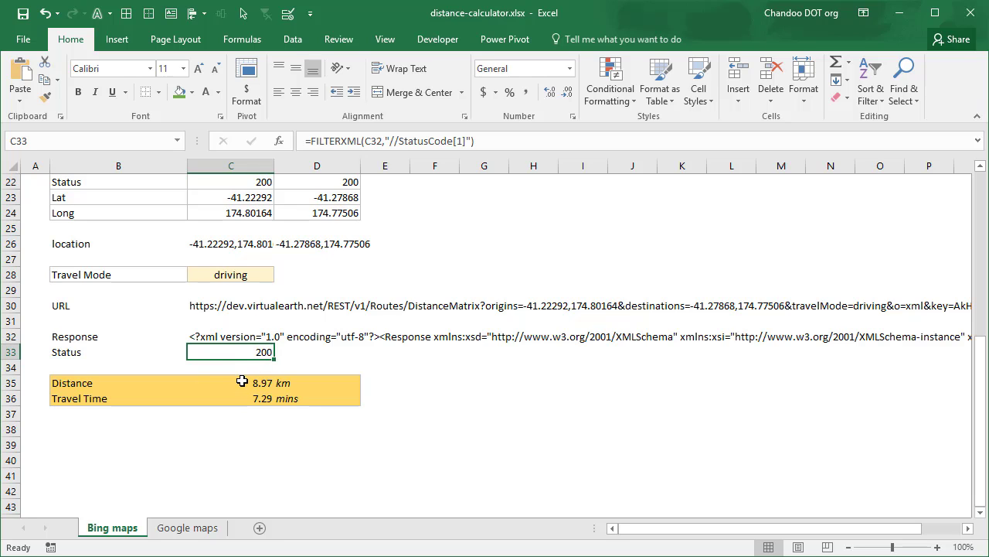
pyautogui.click(254, 385)
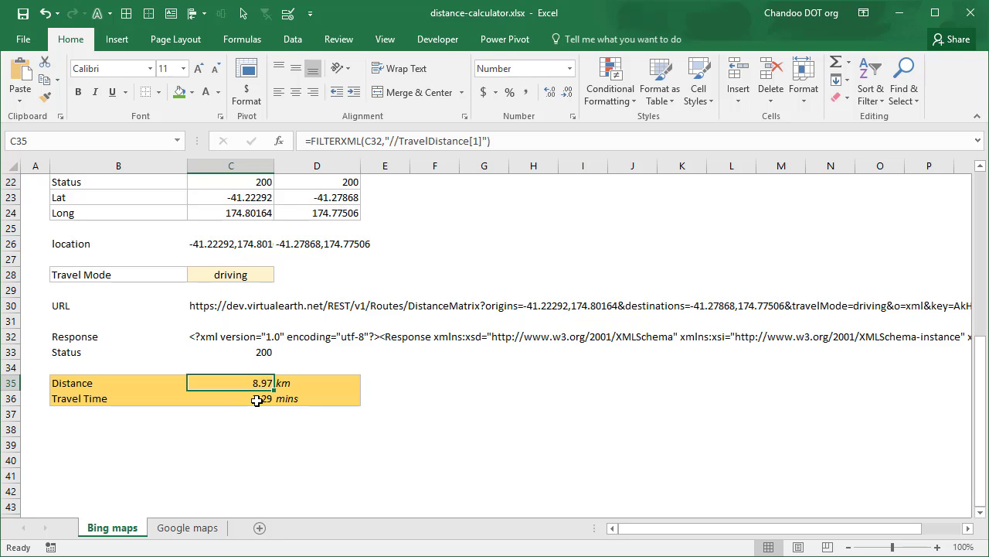
pyautogui.click(255, 398)
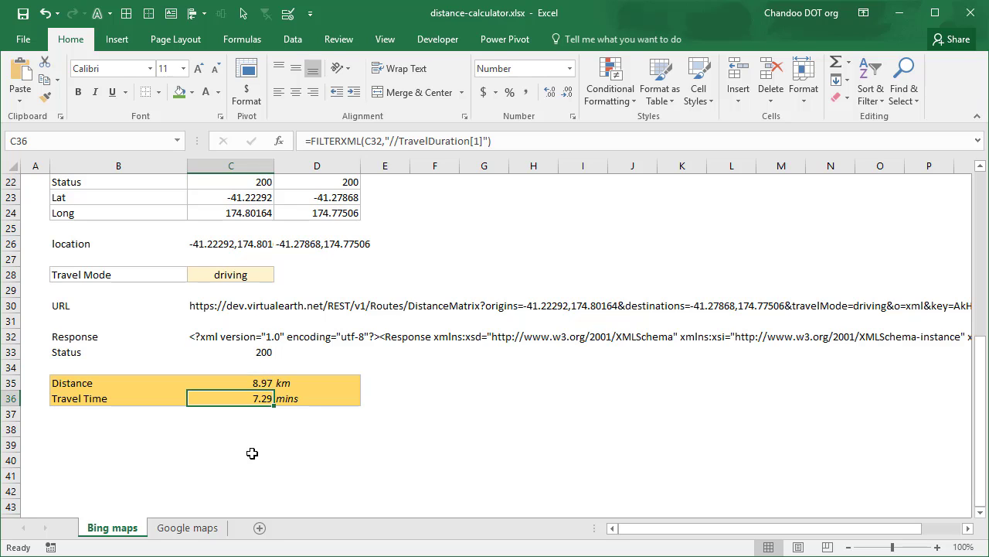
pyautogui.click(247, 382)
pyautogui.click(244, 400)
# Inspect the WEBSERVICE formula in the origin's response cell C21, keeping it as it is.
pyautogui.scroll(2, 291, 367)
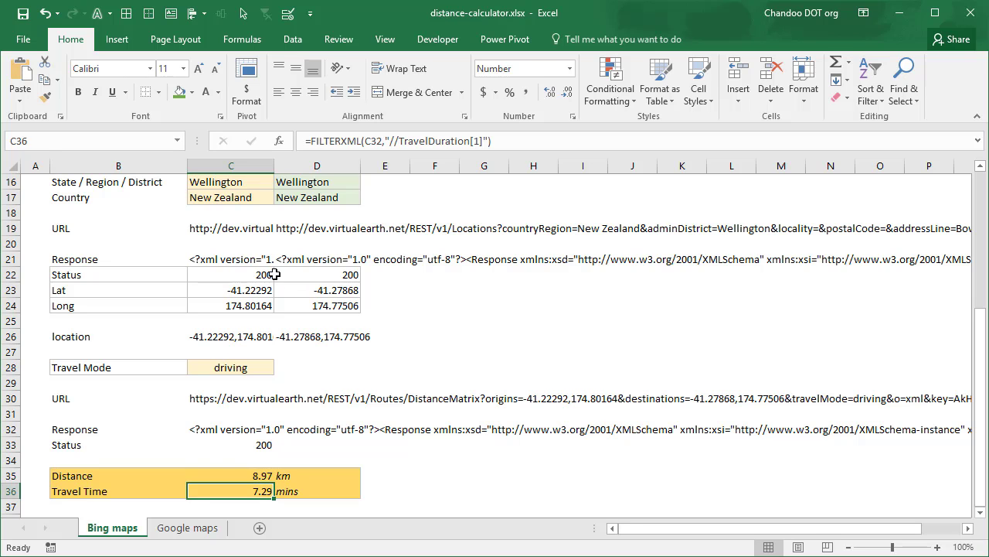
pyautogui.scroll(2, 357, 284)
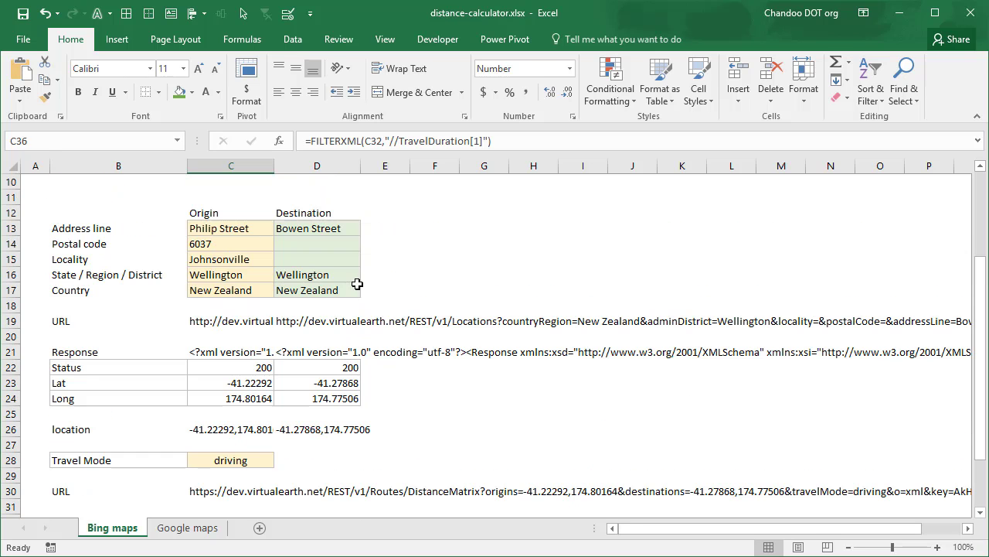
pyautogui.click(262, 382)
pyautogui.click(207, 349)
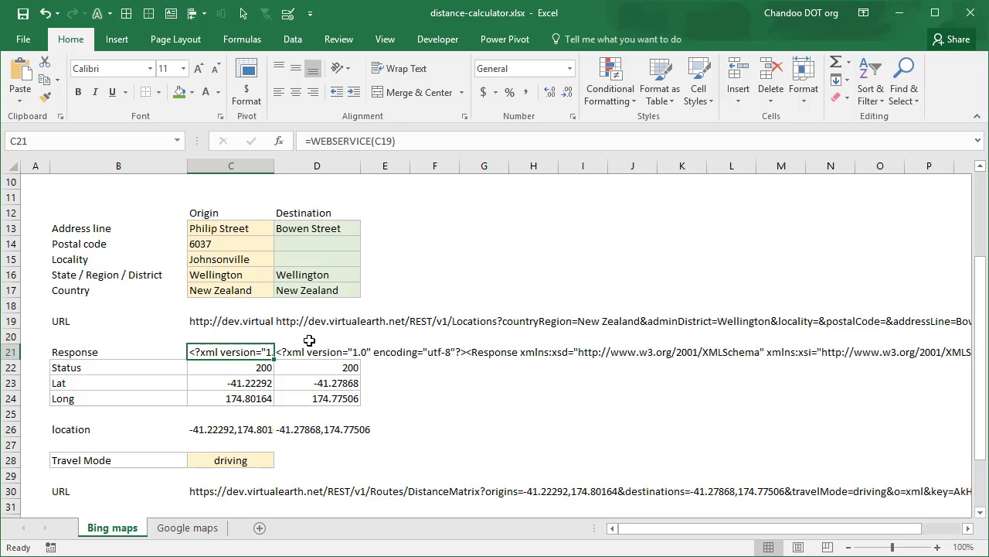
pyautogui.press('F2')
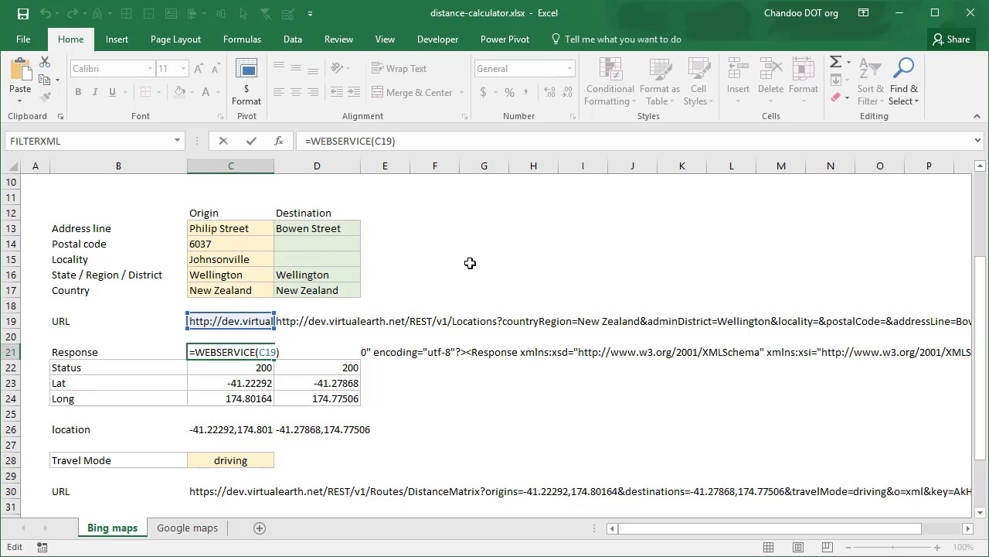
pyautogui.hotkey('ctrl', 'Return')
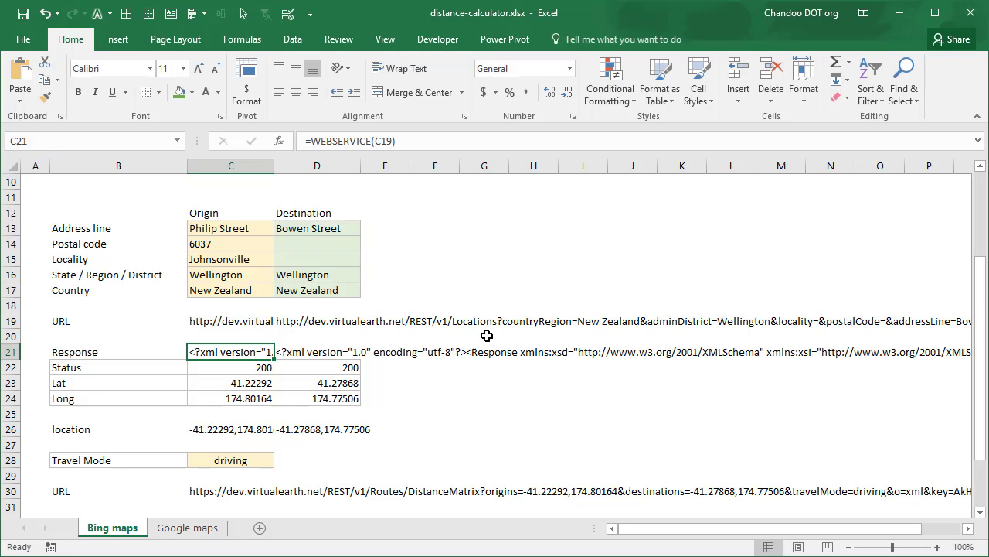
# Inspect the FILTERXML formula in the origin's status cell C22, leaving it unedited.
pyautogui.scroll(-2, 467, 385)
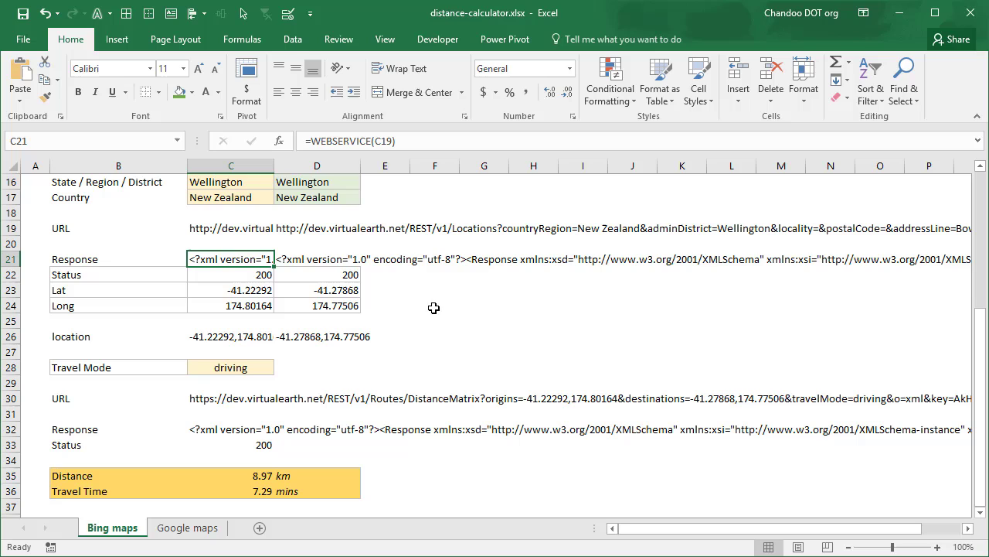
pyautogui.click(257, 280)
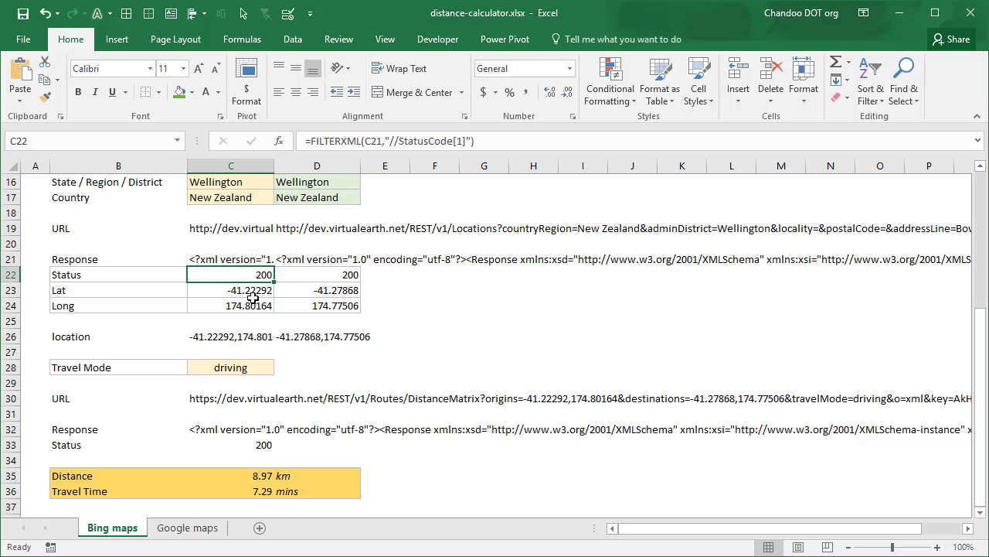
pyautogui.press('F2')
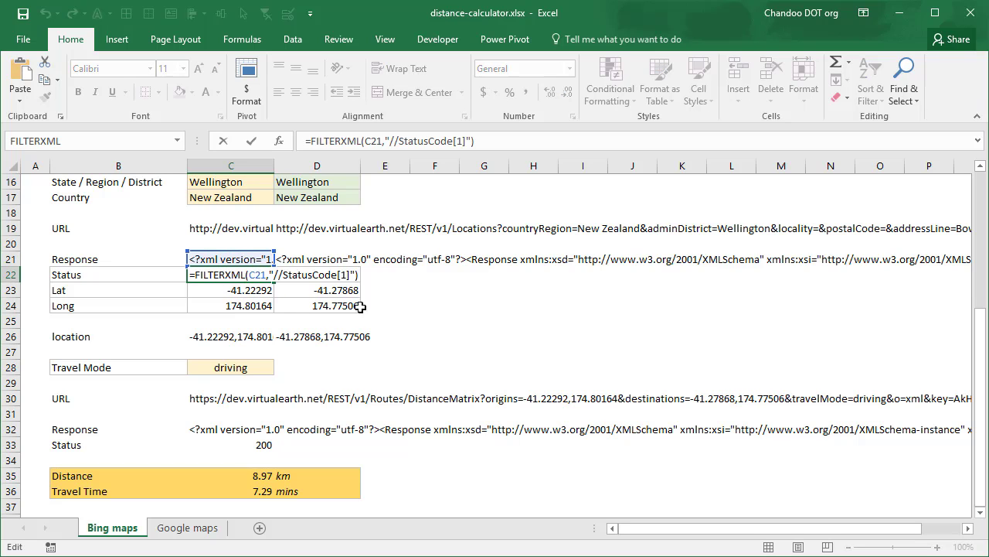
pyautogui.press('Escape')
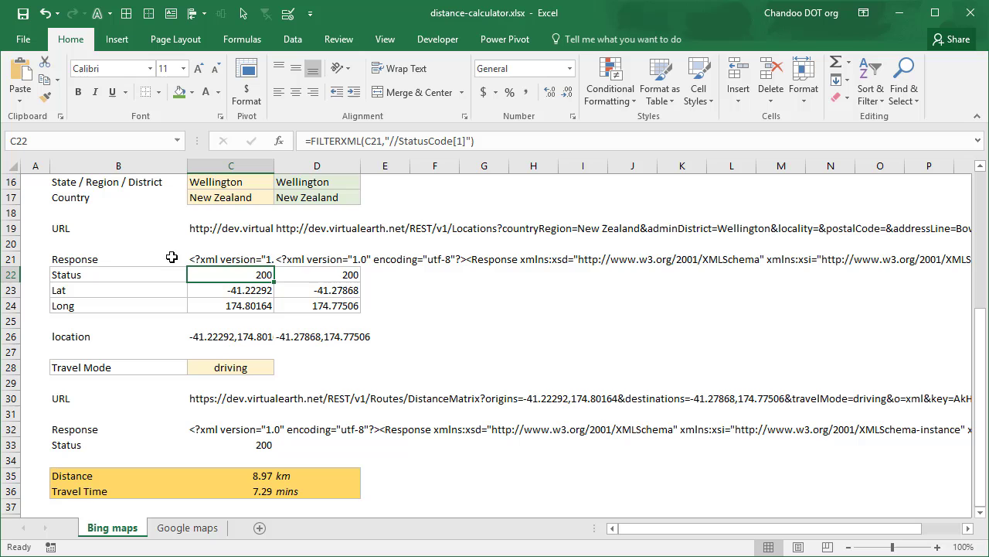
pyautogui.scroll(5, 186, 316)
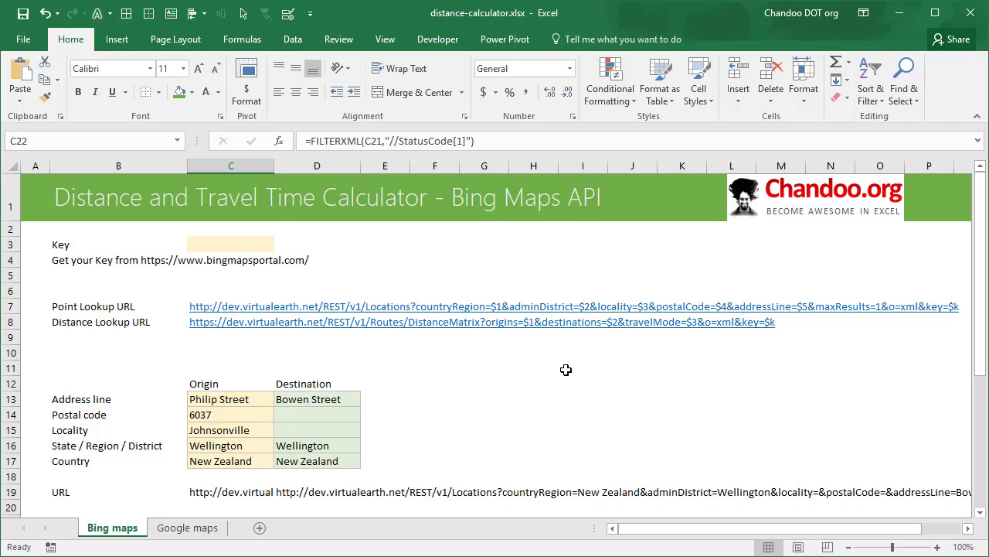
# Show the Google maps sheet and review its origin and destination cells and its travel mode options.
pyautogui.click(181, 527)
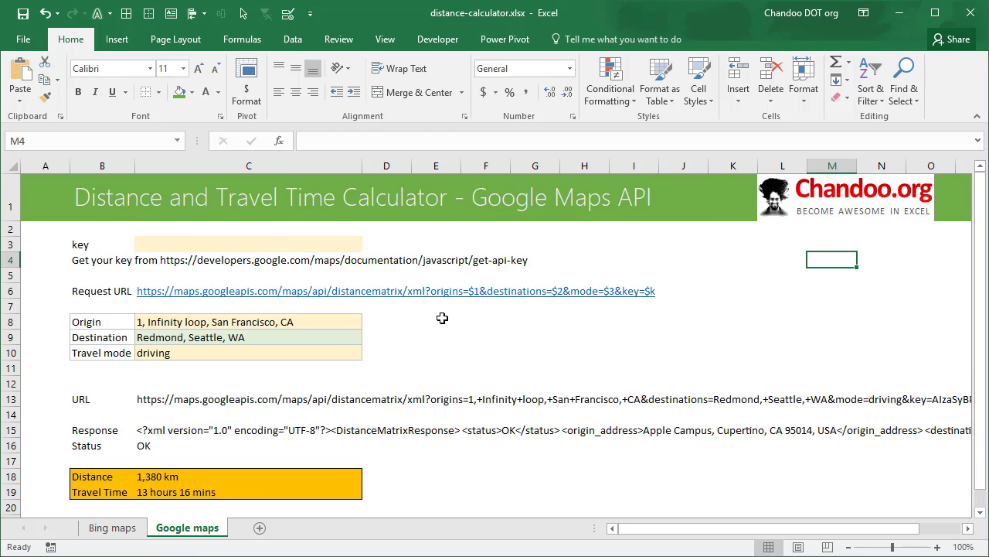
pyautogui.scroll(-1, 347, 321)
pyautogui.scroll(1, 309, 309)
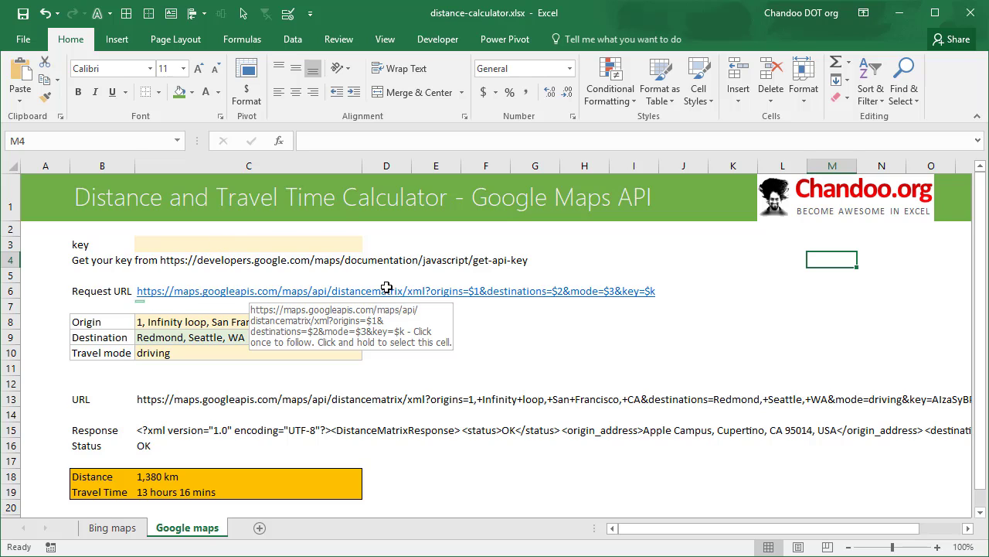
pyautogui.click(181, 323)
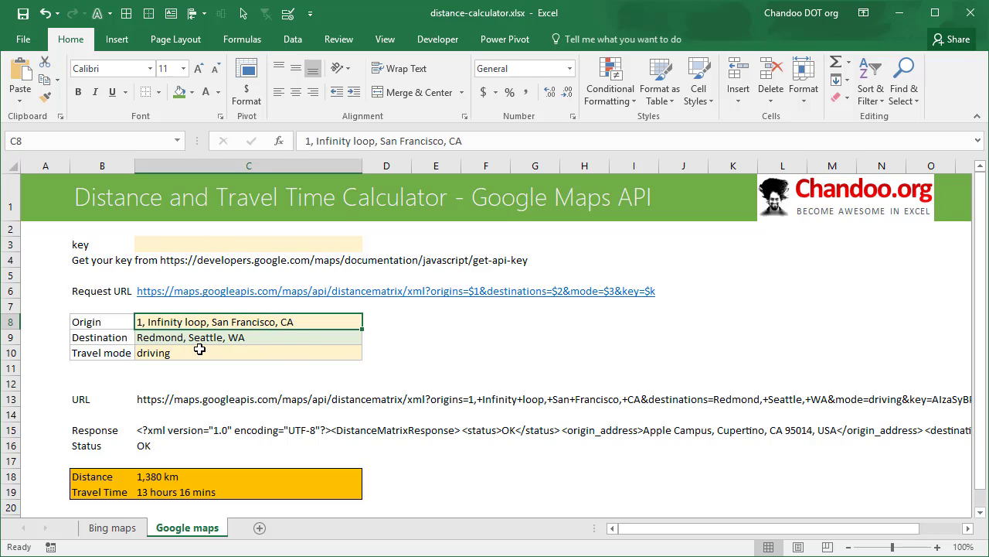
pyautogui.click(146, 340)
pyautogui.click(148, 354)
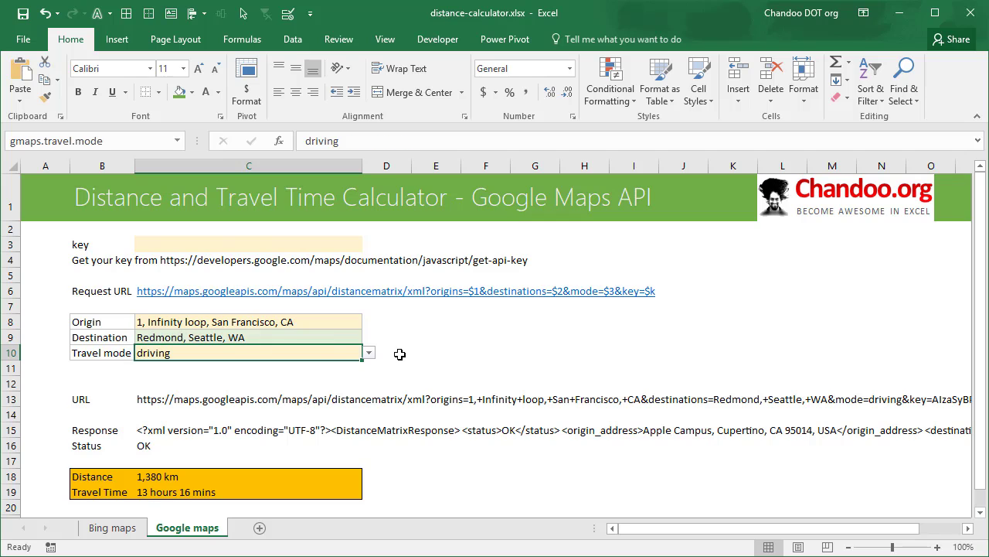
pyautogui.click(369, 352)
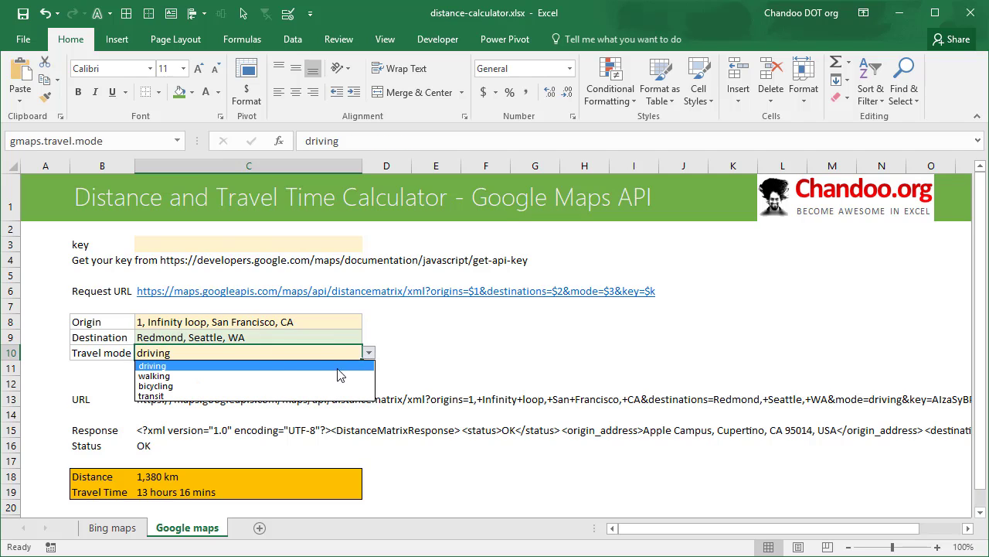
pyautogui.press('Escape')
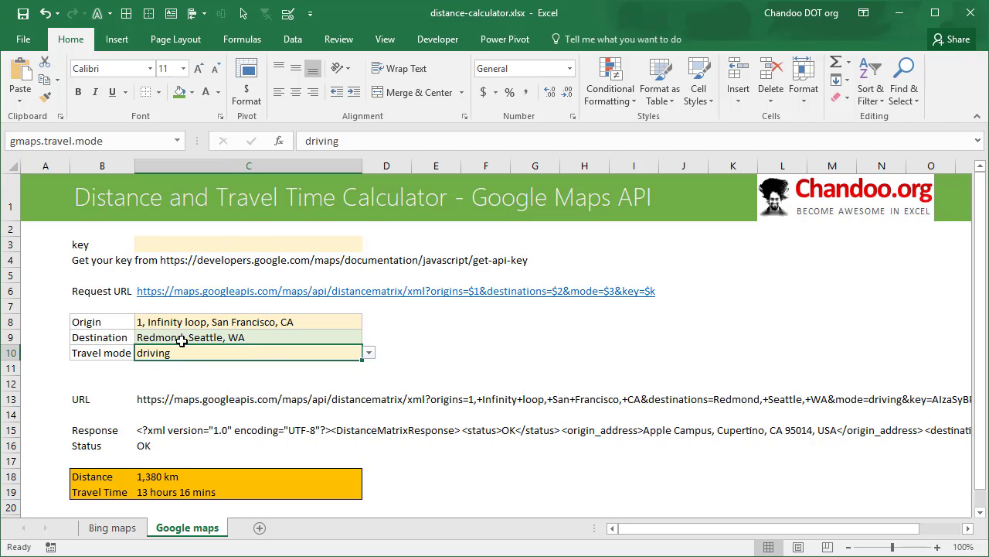
# Inspect the request URL formula in C13, the response formula in C15 and the status formula in C16 without editing them.
pyautogui.click(143, 401)
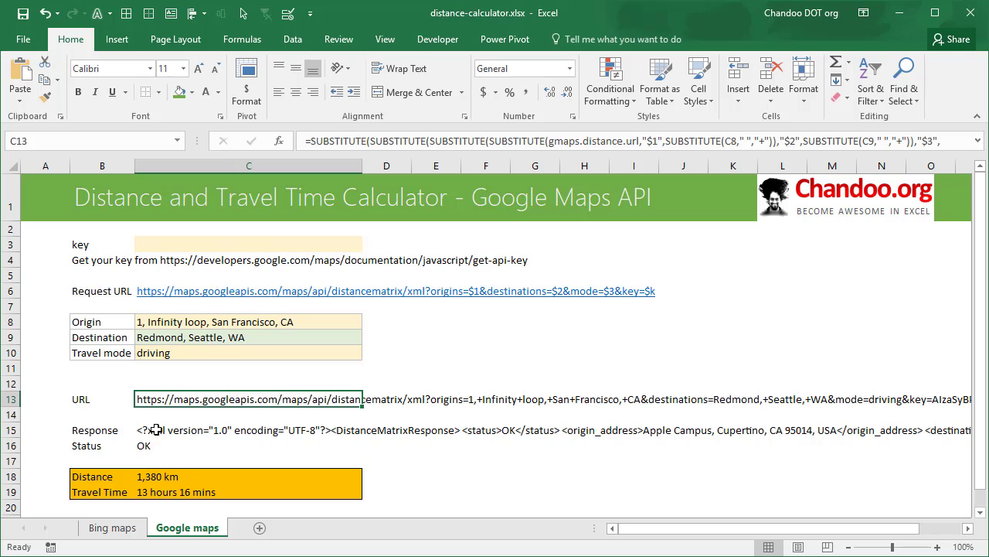
pyautogui.click(155, 430)
pyautogui.press('F2')
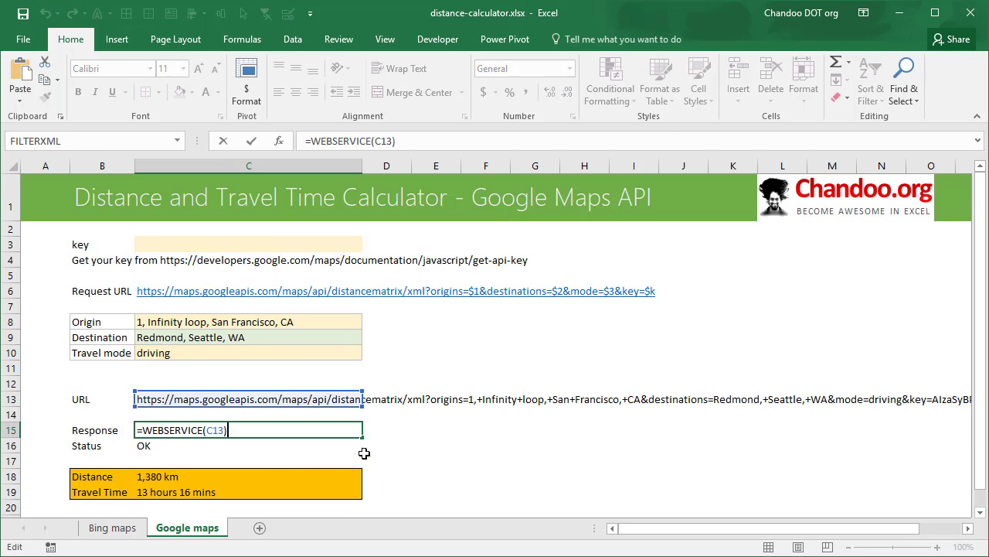
pyautogui.press('Return')
pyautogui.press('F2')
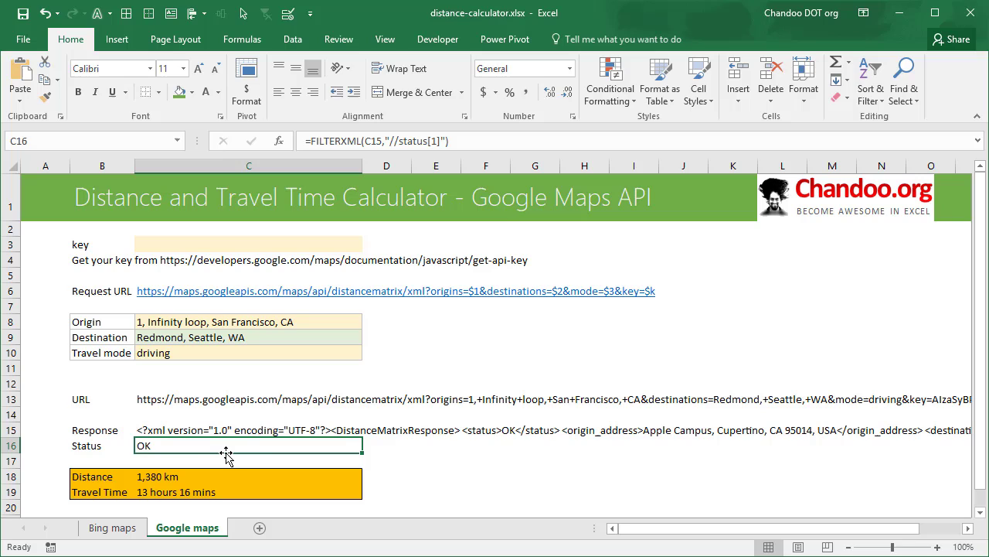
pyautogui.press('Escape')
# Inspect the FILTERXML formulas for distance in C18 and travel time in C19, leaving both unedited.
pyautogui.click(207, 474)
pyautogui.press('F2')
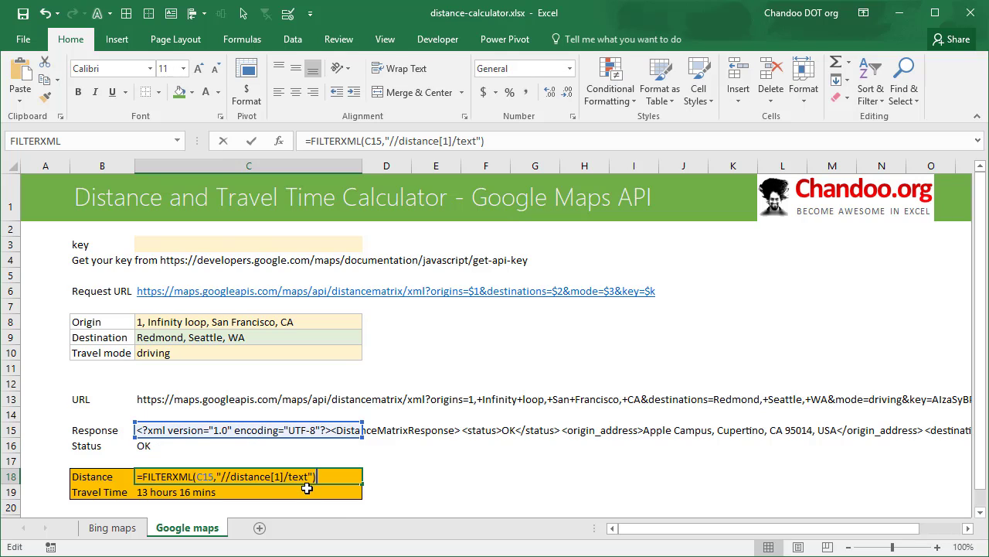
pyautogui.press('Escape')
pyautogui.click(256, 495)
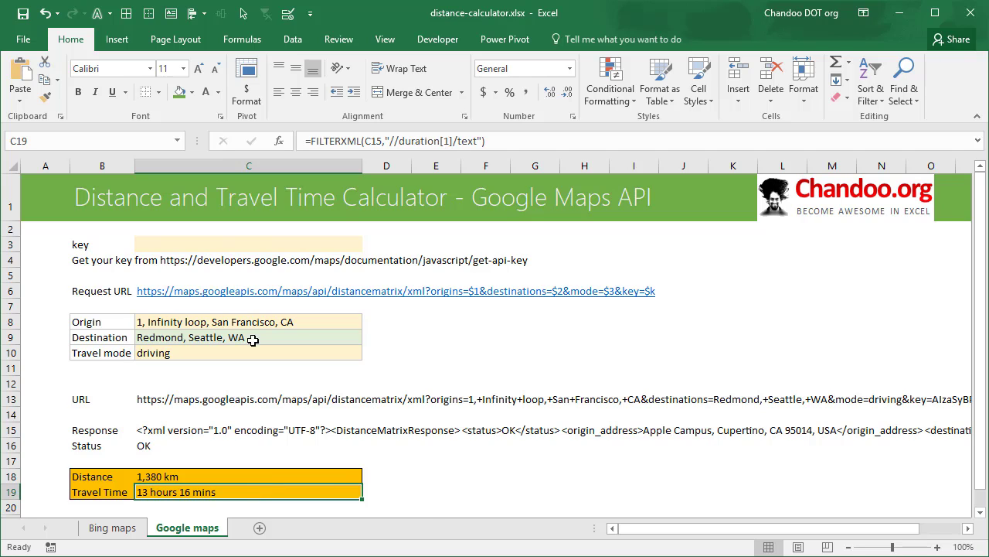
# Review the origin address in C8 and the destination address in C9.
pyautogui.click(187, 323)
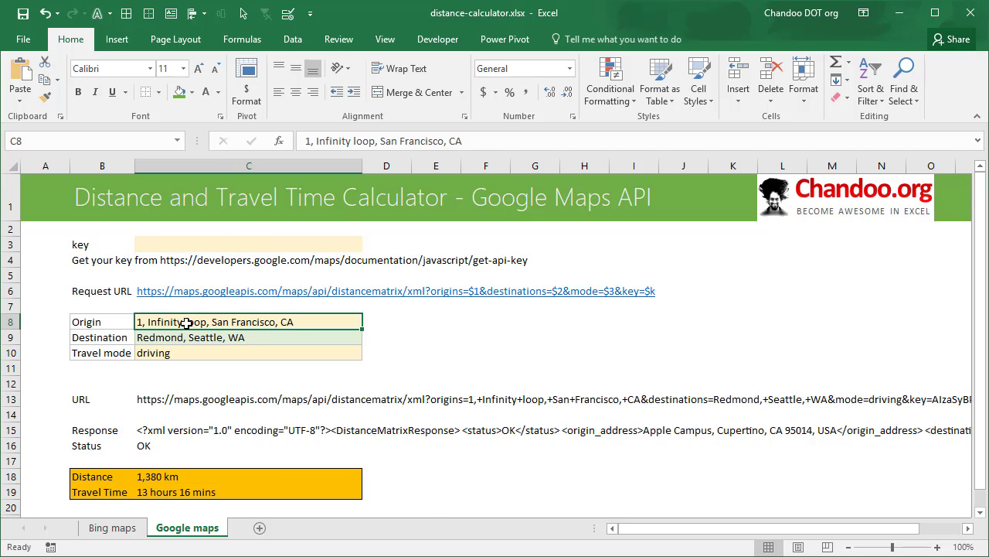
pyautogui.click(242, 340)
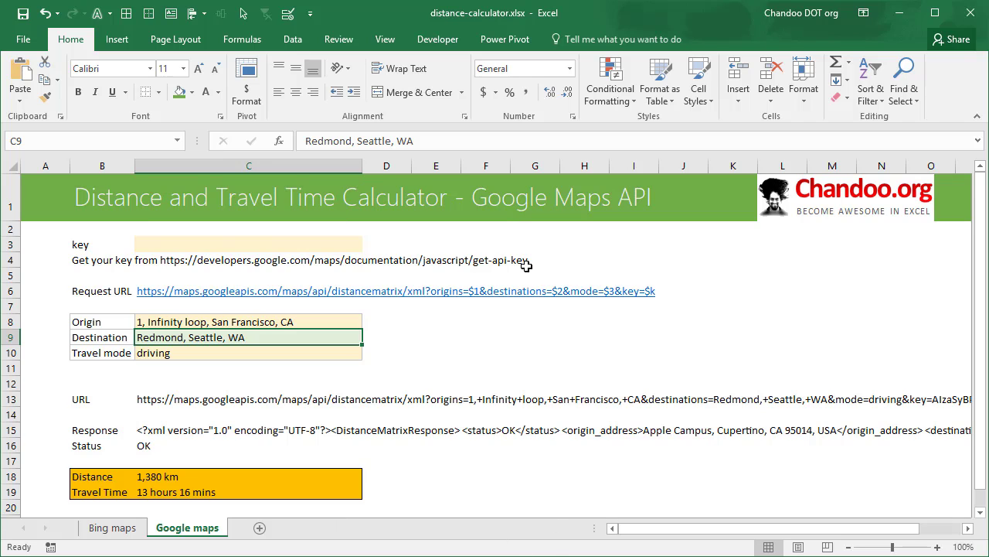
pyautogui.click(236, 324)
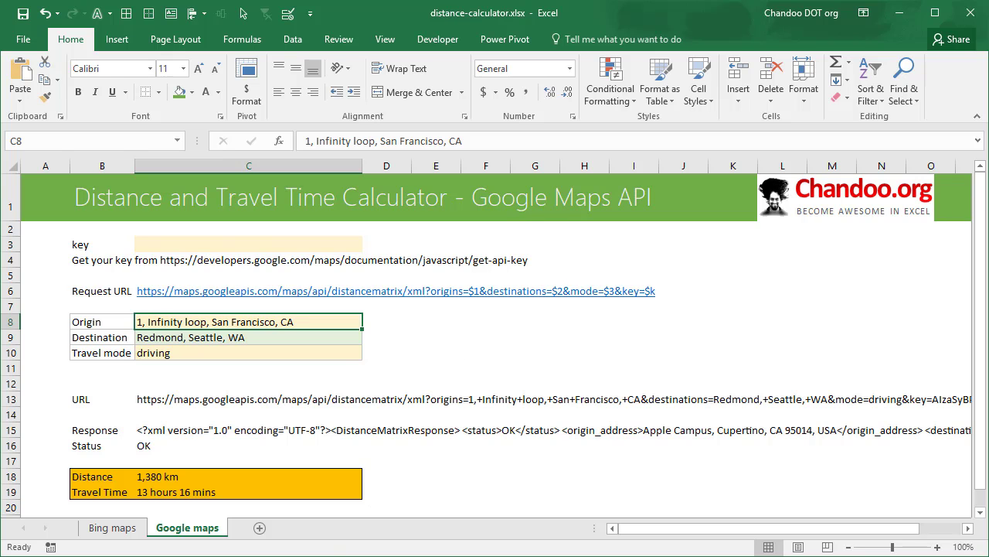
# Switch to the browser and sign in to the Bing Maps Dev Center with the account's e-mail and password.
pyautogui.hotkey('alt', 'Tab')
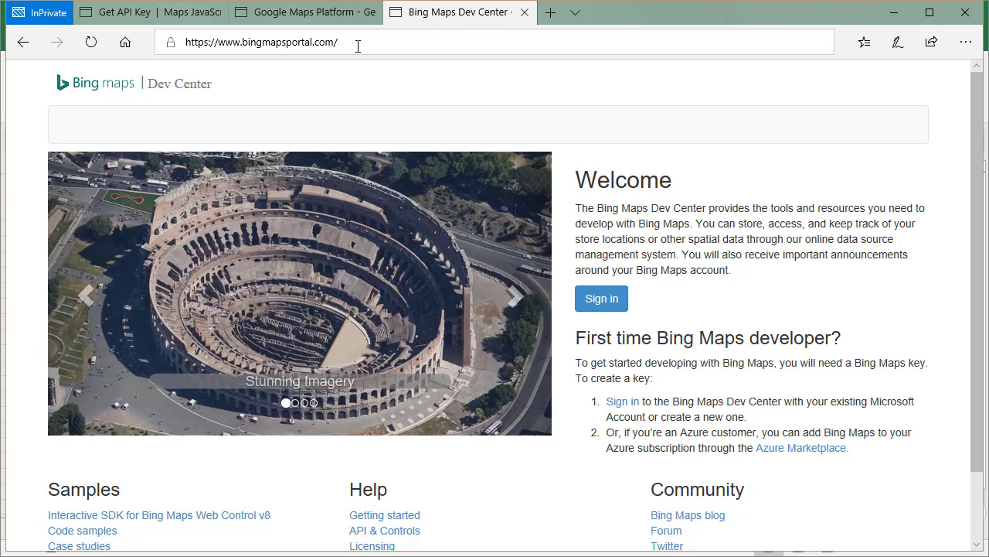
pyautogui.click(602, 299)
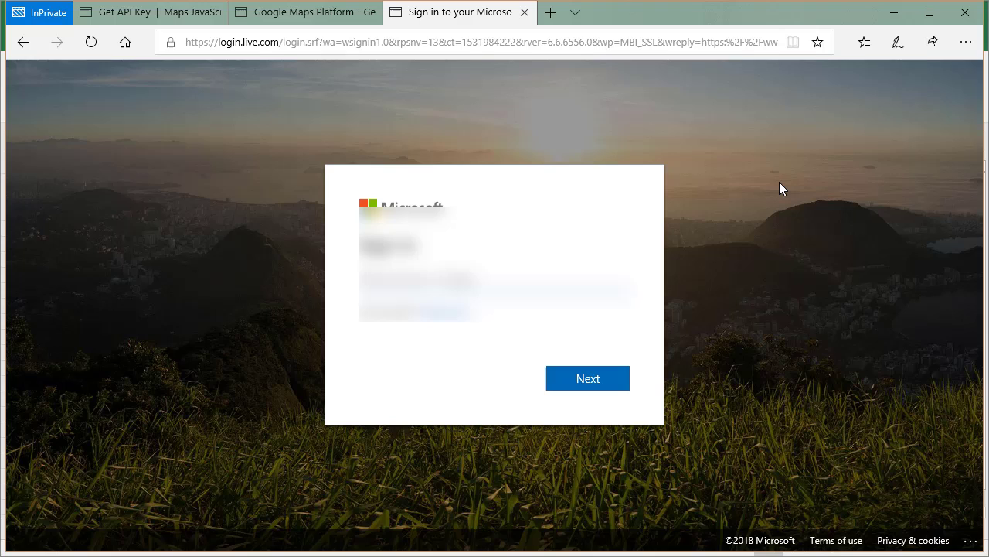
pyautogui.write('@outlook.com')
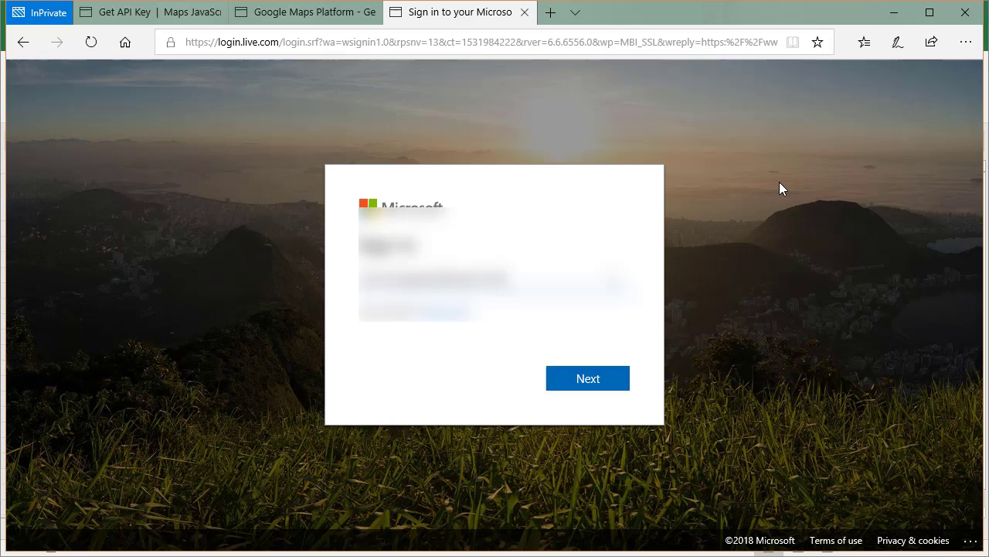
pyautogui.press('Return')
pyautogui.write('********')
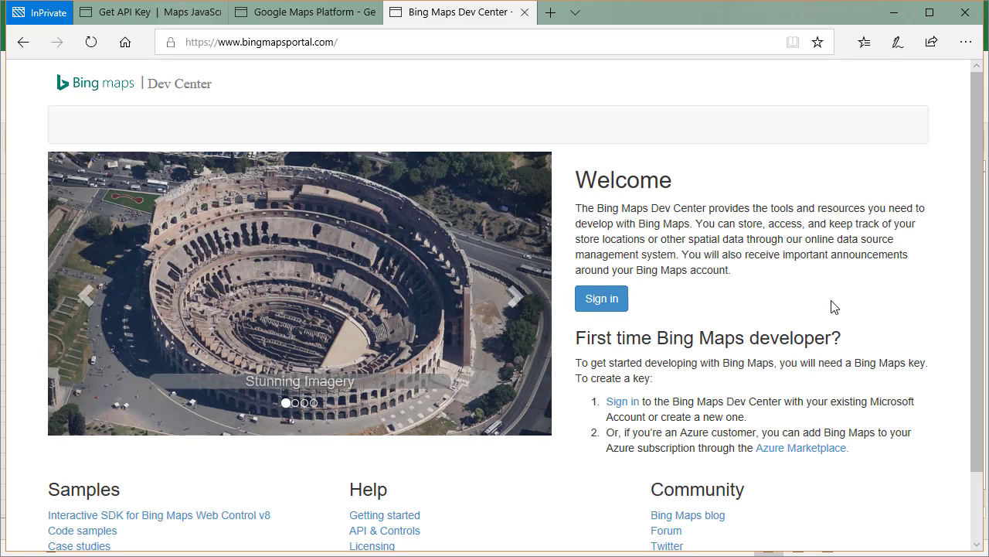
pyautogui.scroll(-2, 756, 295)
pyautogui.scroll(2, 757, 296)
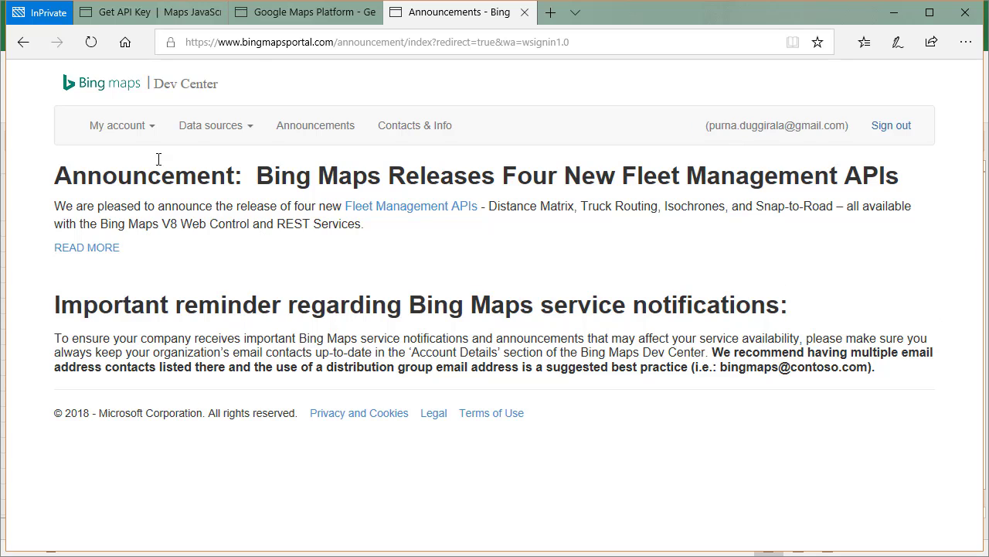
# Open the Bing Maps account details page and look over it.
pyautogui.click(130, 133)
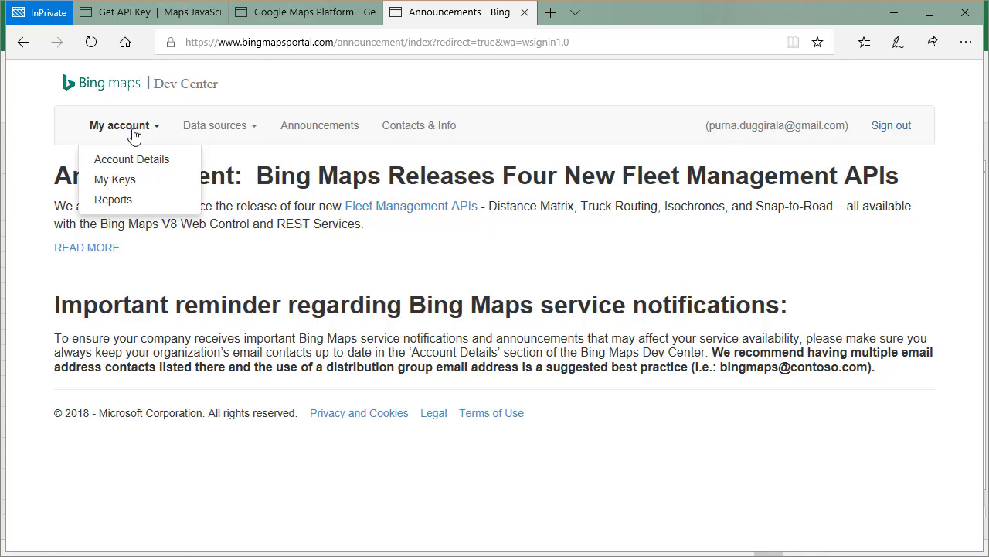
pyautogui.click(161, 167)
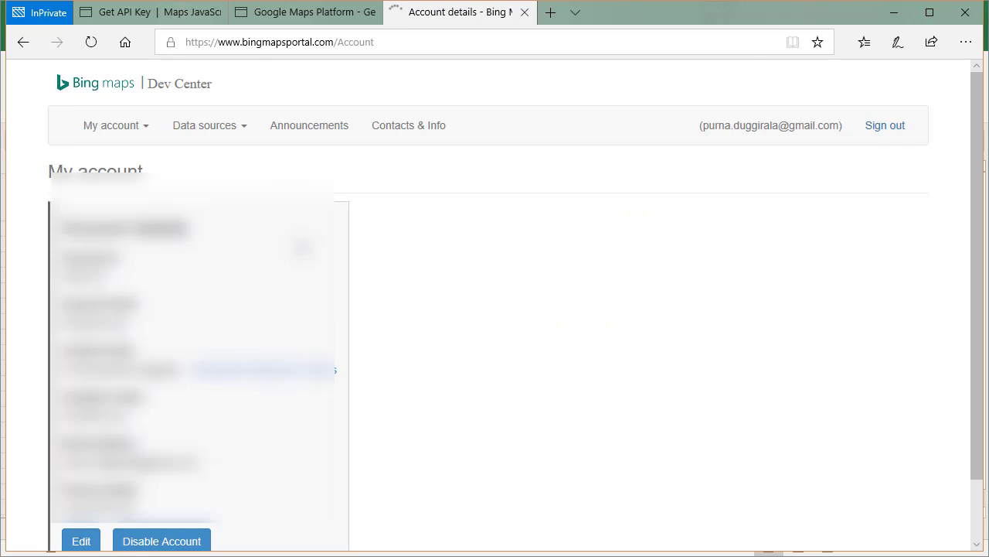
pyautogui.scroll(-1, 397, 181)
pyautogui.scroll(1, 398, 181)
# Open the My Keys page of the Bing Maps account to view the existing application key.
pyautogui.click(114, 126)
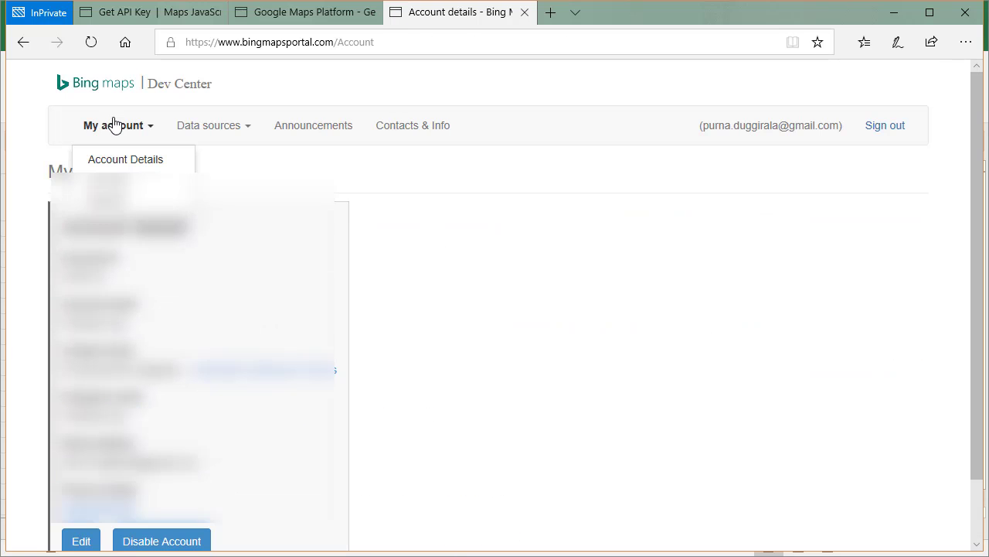
pyautogui.click(209, 125)
pyautogui.click(116, 126)
pyautogui.click(108, 179)
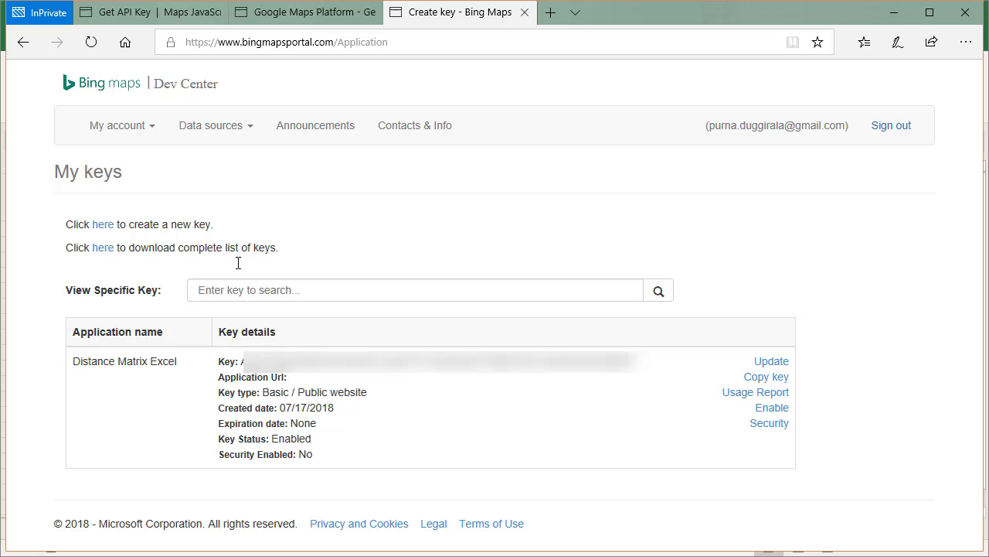
# Close the Bing Maps page and review the Get API Key guide for the Google Maps JavaScript API from its beginning.
pyautogui.moveTo(484, 12); pyautogui.dragTo(448, 185)
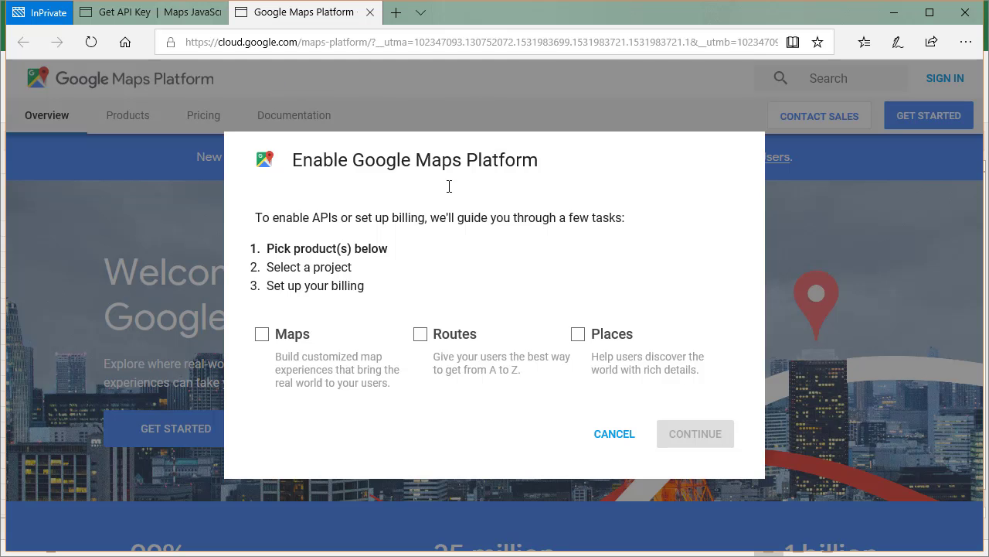
pyautogui.click(192, 11)
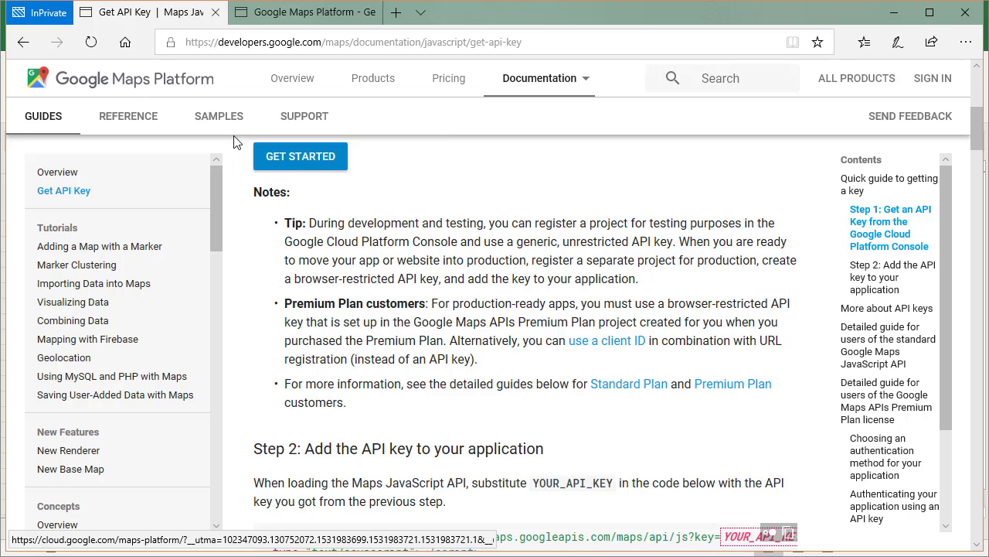
pyautogui.scroll(5, 455, 245)
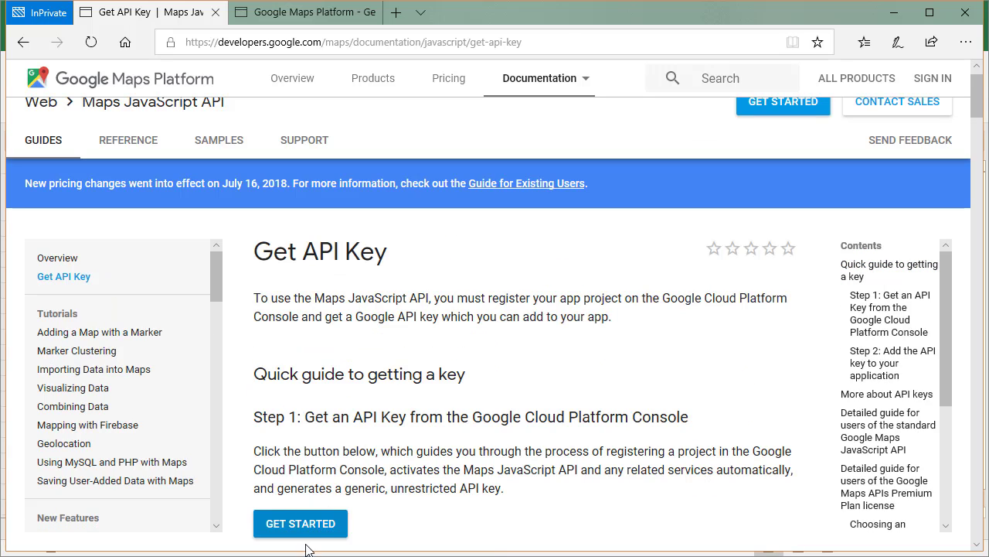
# Choose the Routes product in the Enable Google Maps Platform dialog and continue to the Google account sign-in.
pyautogui.click(282, 17)
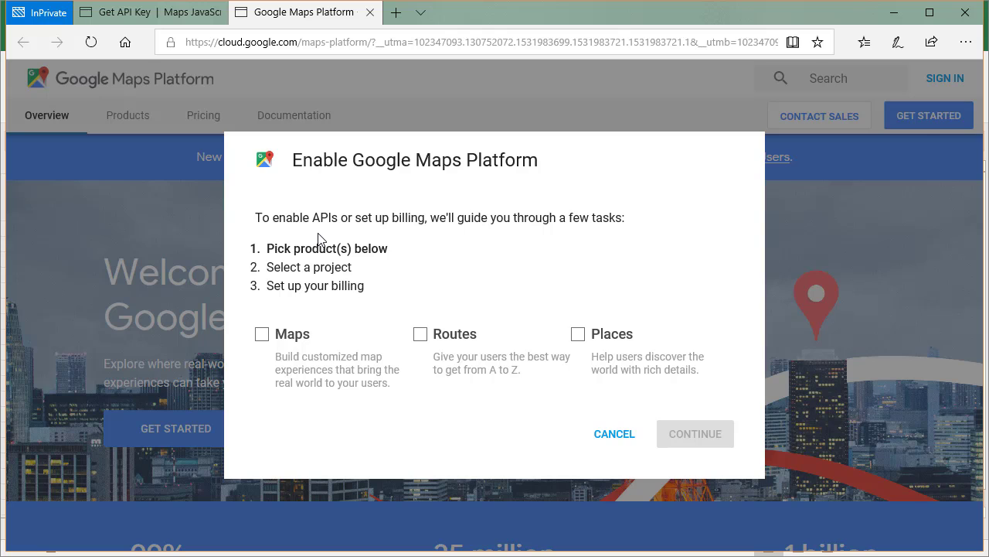
pyautogui.moveTo(398, 338)
pyautogui.click(421, 339)
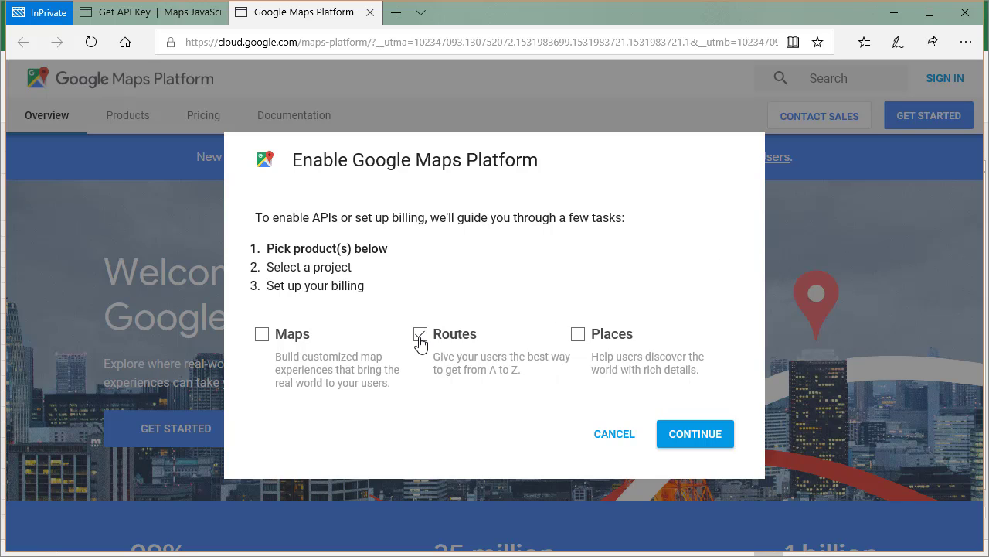
pyautogui.click(579, 335)
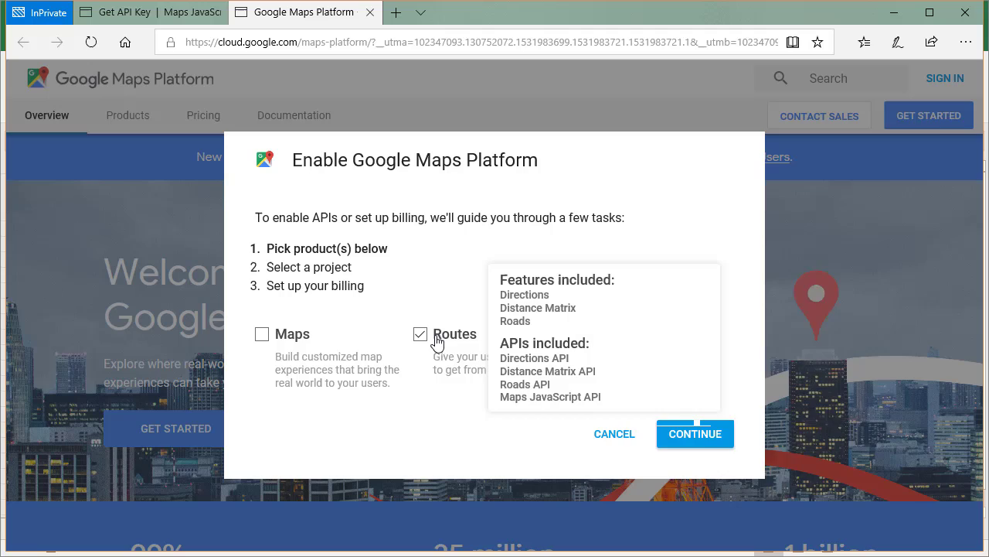
pyautogui.click(695, 435)
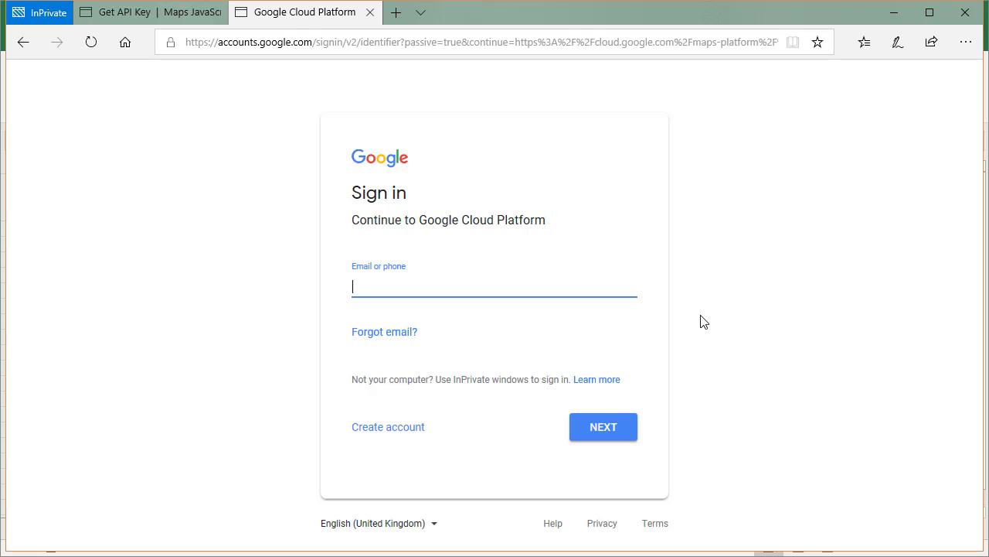
# Switch to Chrome and examine the enabled APIs on the Google APIs dashboard of the Distance Matrix in Excel project.
pyautogui.click(630, 291)
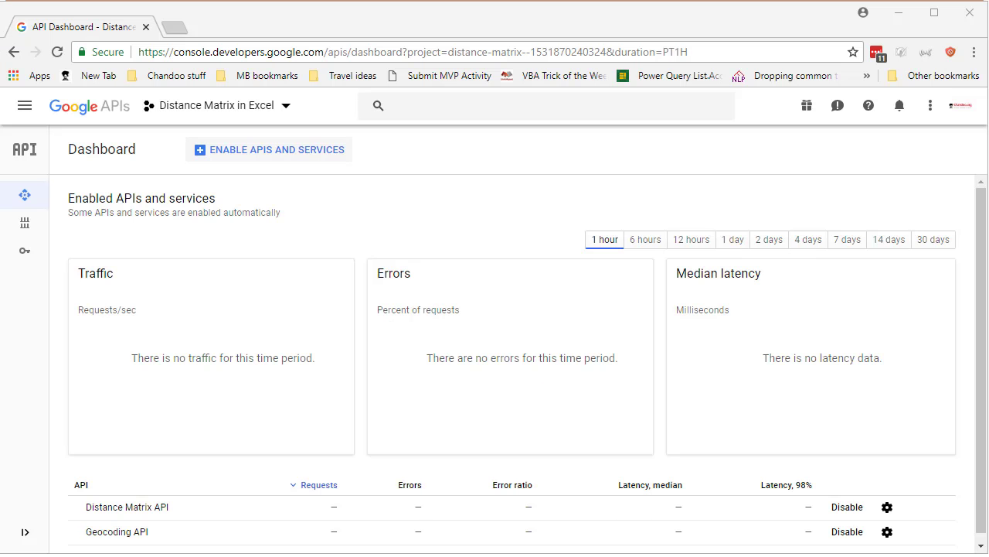
pyautogui.click(486, 18)
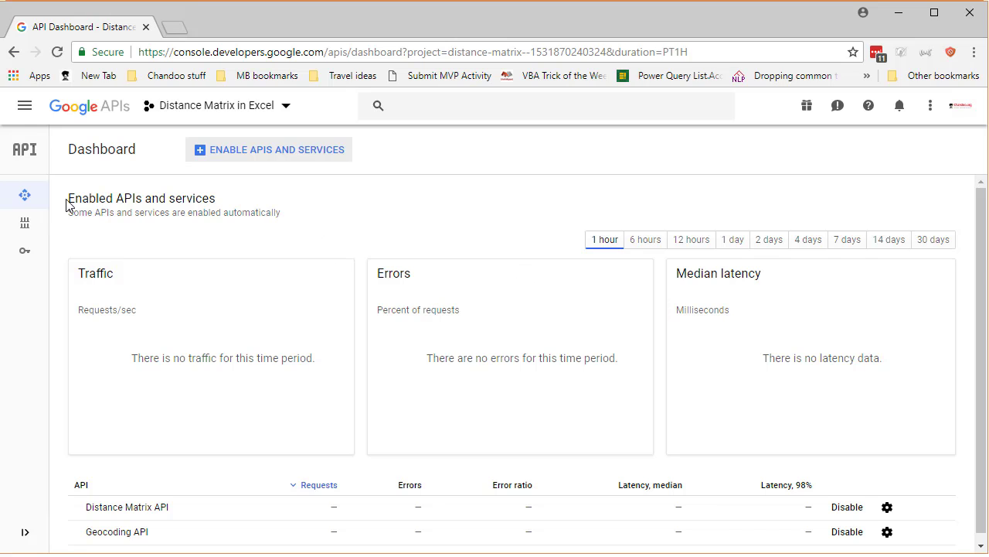
pyautogui.moveTo(31, 240)
pyautogui.scroll(-1, 356, 193)
pyautogui.scroll(1, 355, 194)
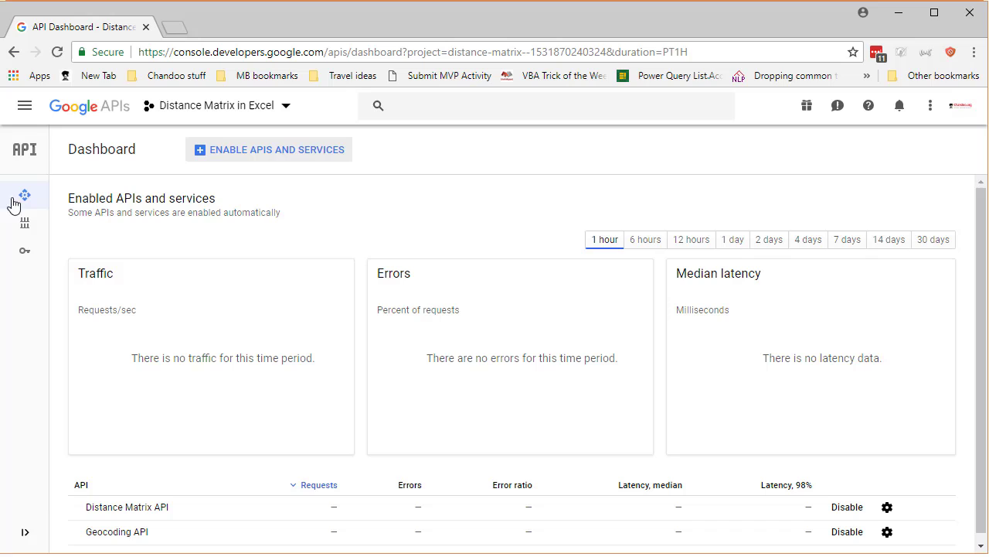